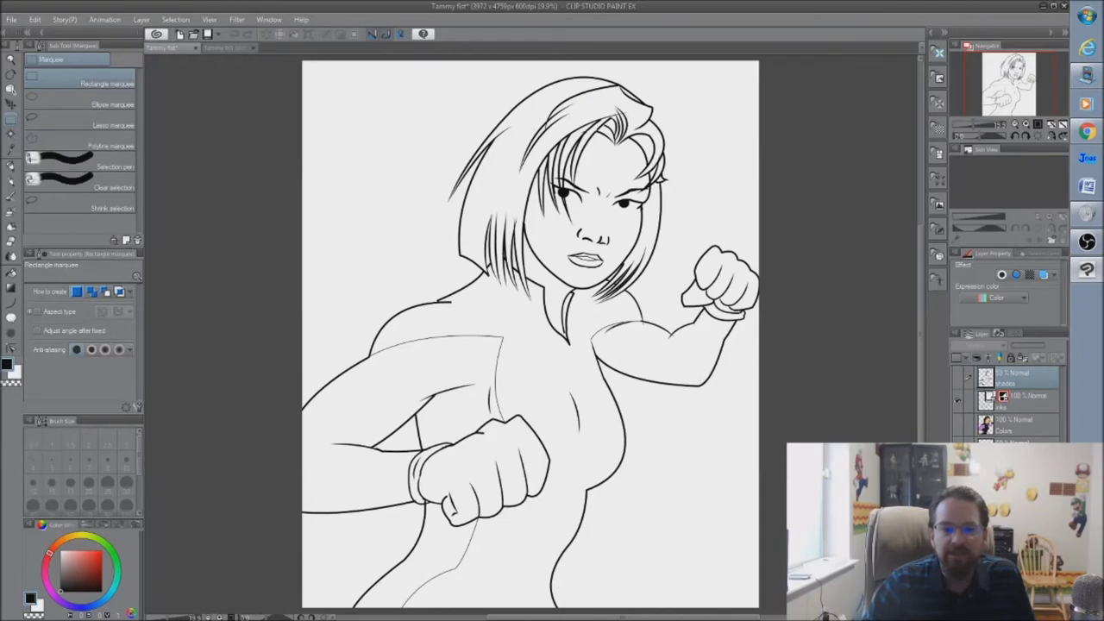
- Select the inks layer and examine the line work of the face and hair up close
left_click(1025, 412)
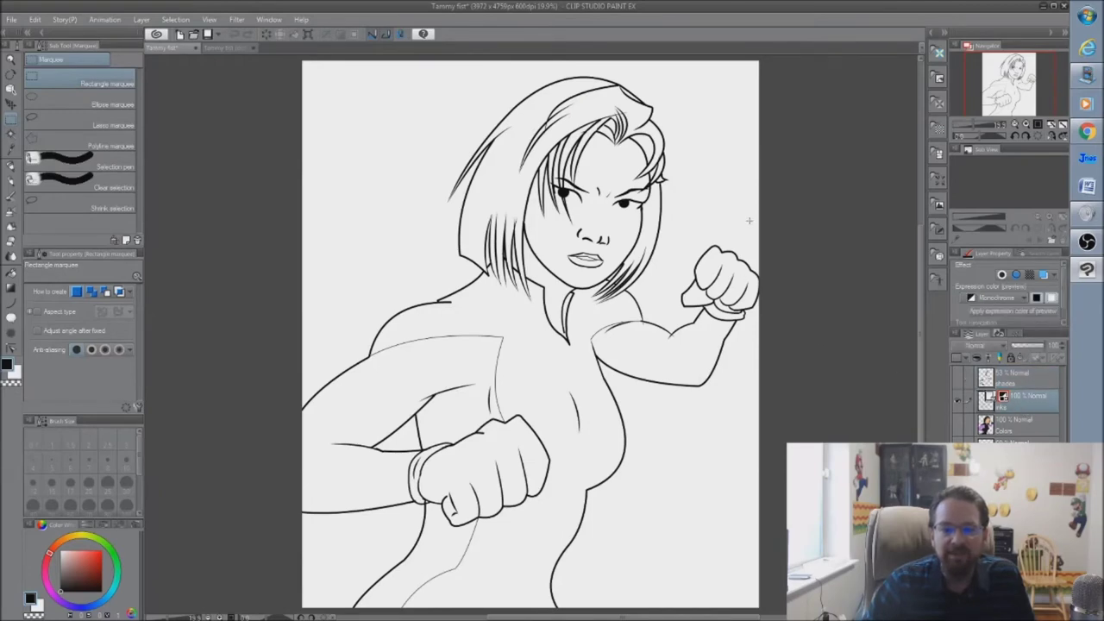
scroll(678, 157, "up", 3)
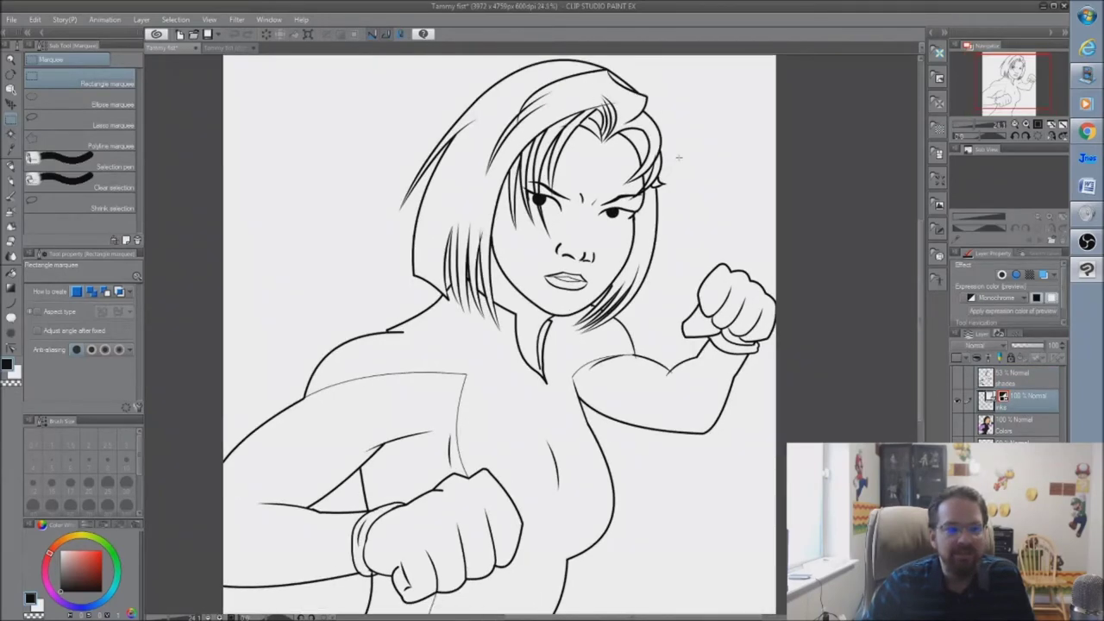
scroll(679, 158, "up", 2)
scroll(679, 158, "up", 3)
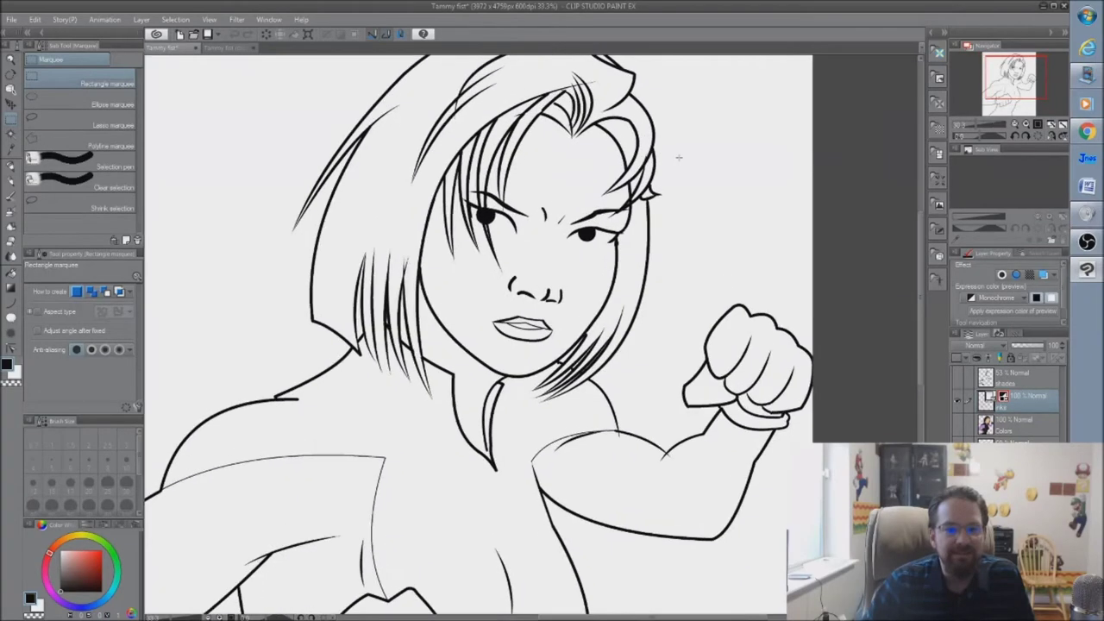
scroll(679, 158, "up", 1)
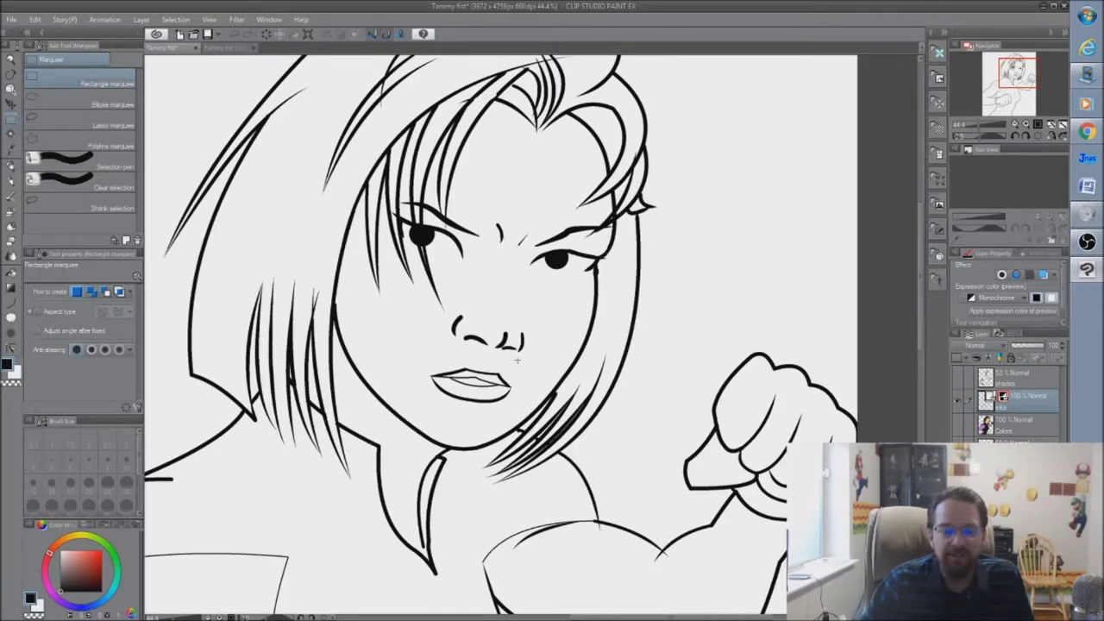
scroll(517, 361, "down", 2)
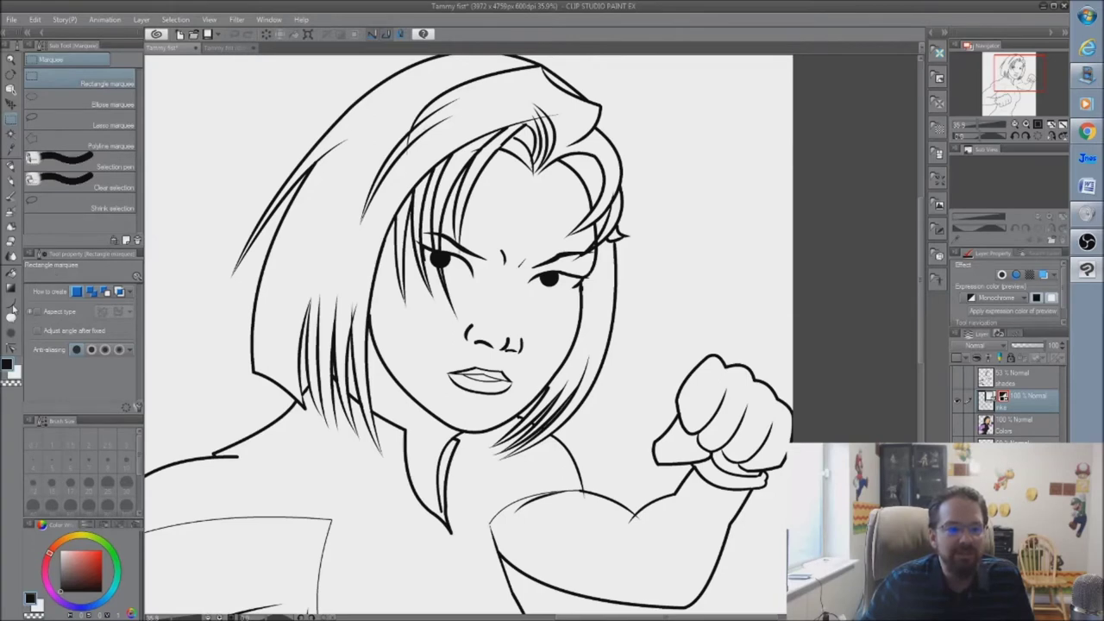
- Choose the Curve 3 figure sub tool and inspect its starting and ending line settings
left_click(11, 306)
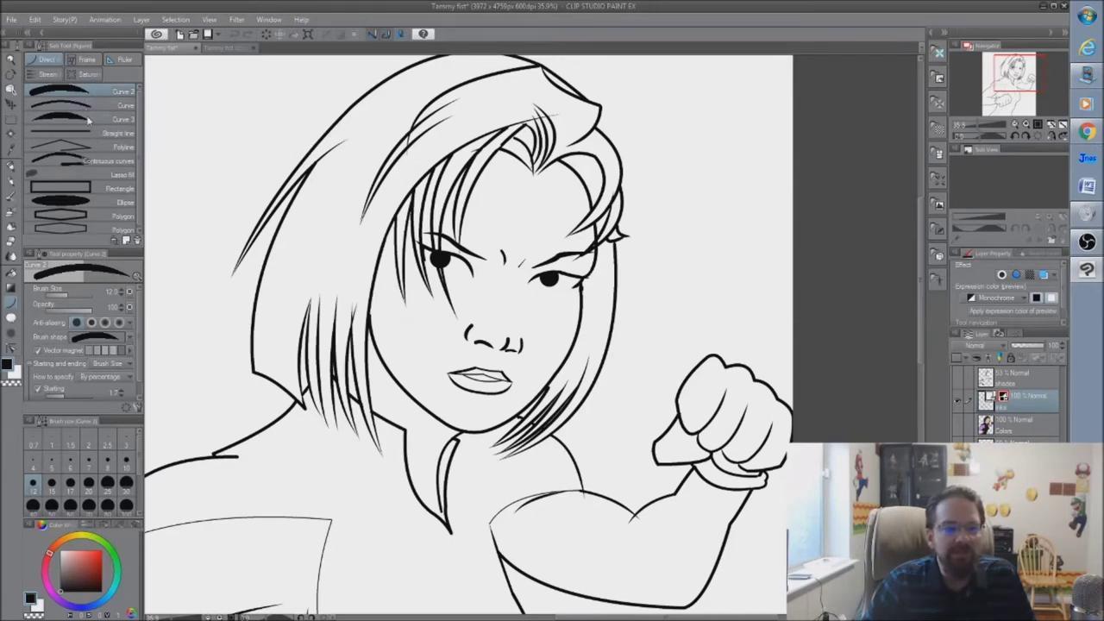
left_click(89, 119)
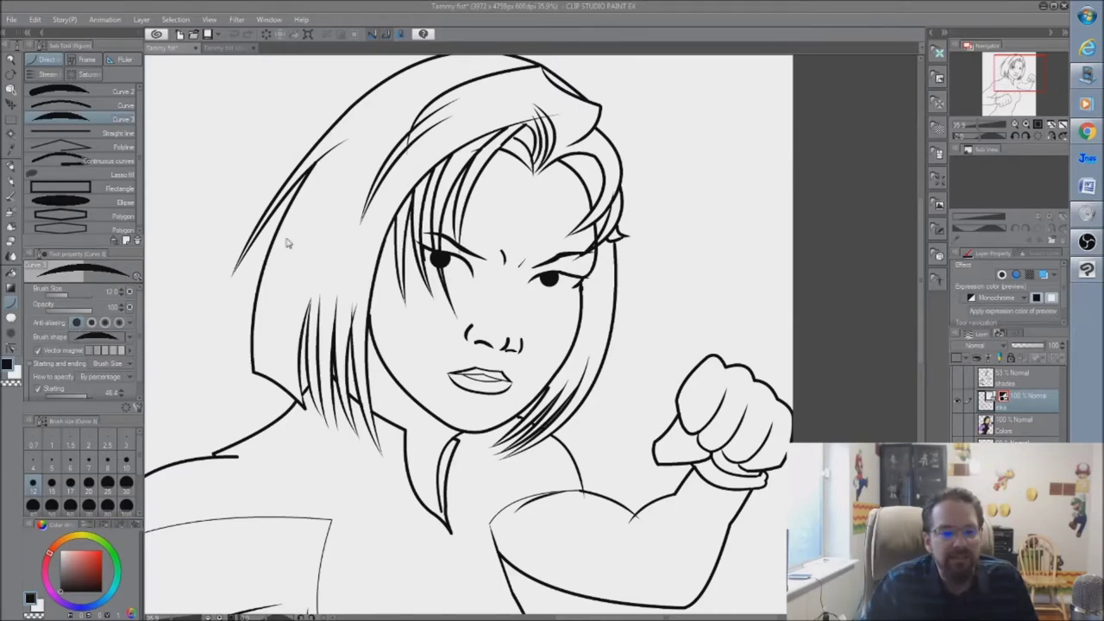
left_click(37, 351)
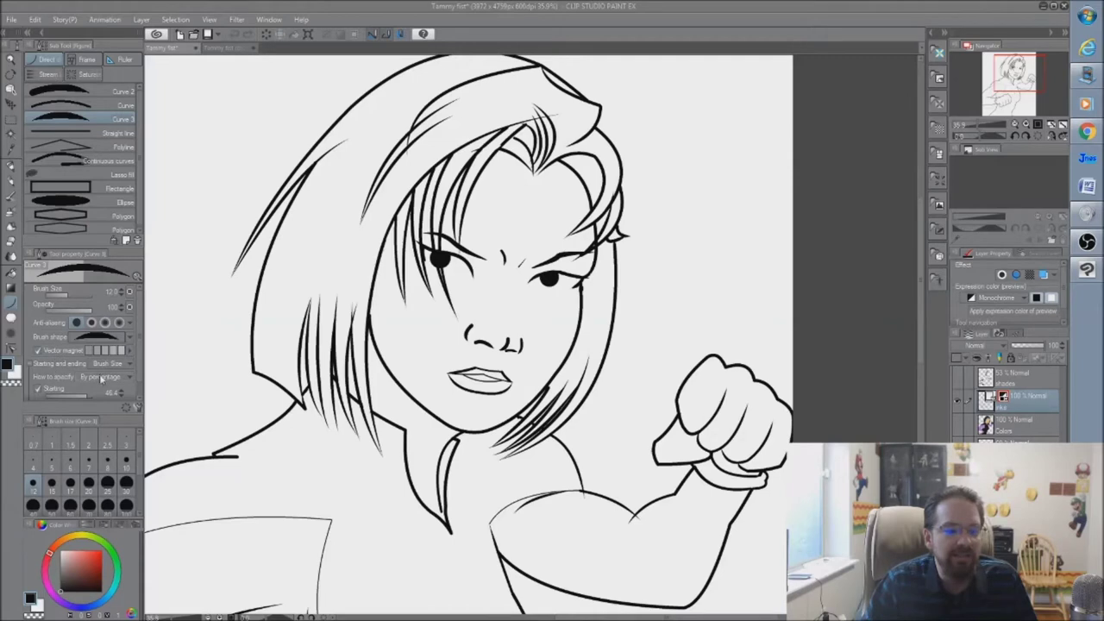
scroll(143, 366, "down", 1)
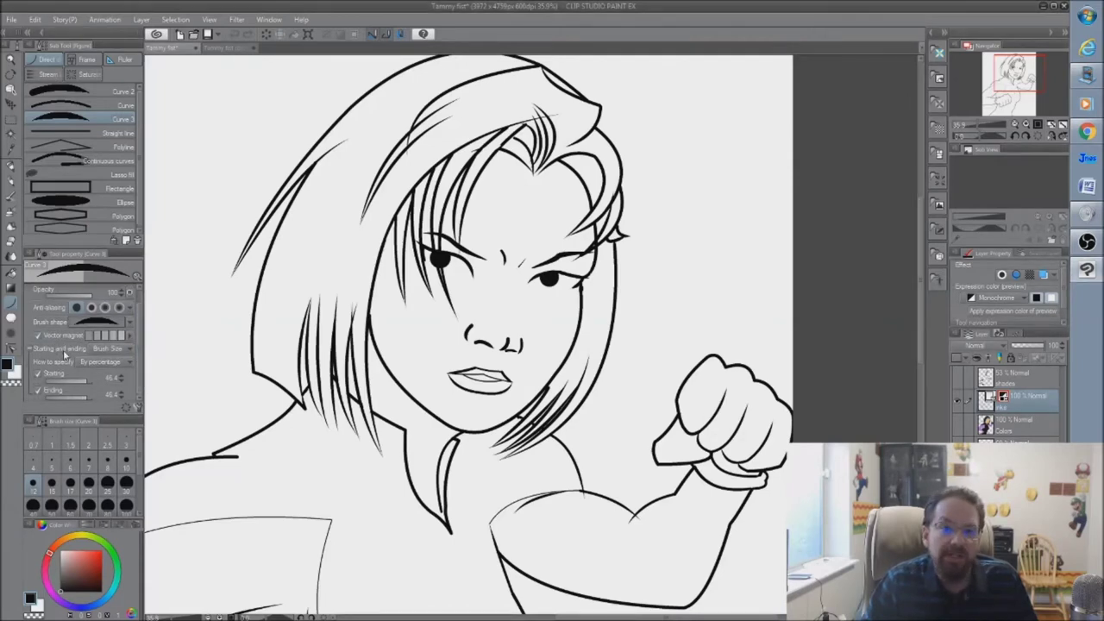
- Switch to the Curve 2 sub tool, try a starting percentage of 100, and reduce it to 2.0
left_click(63, 95)
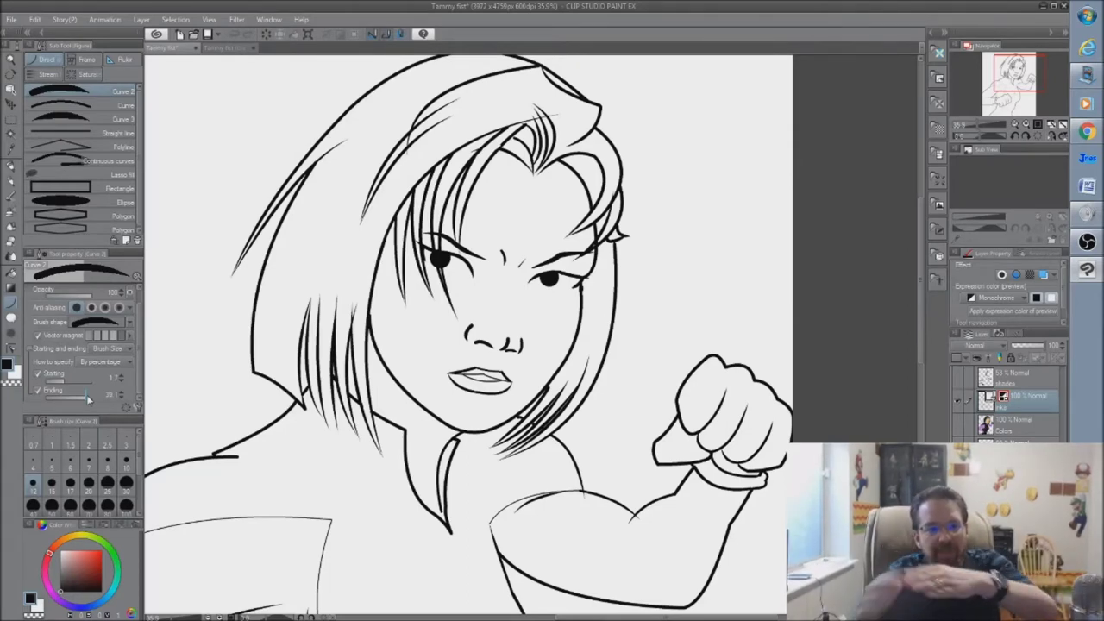
left_click_drag(64, 383, 92, 383)
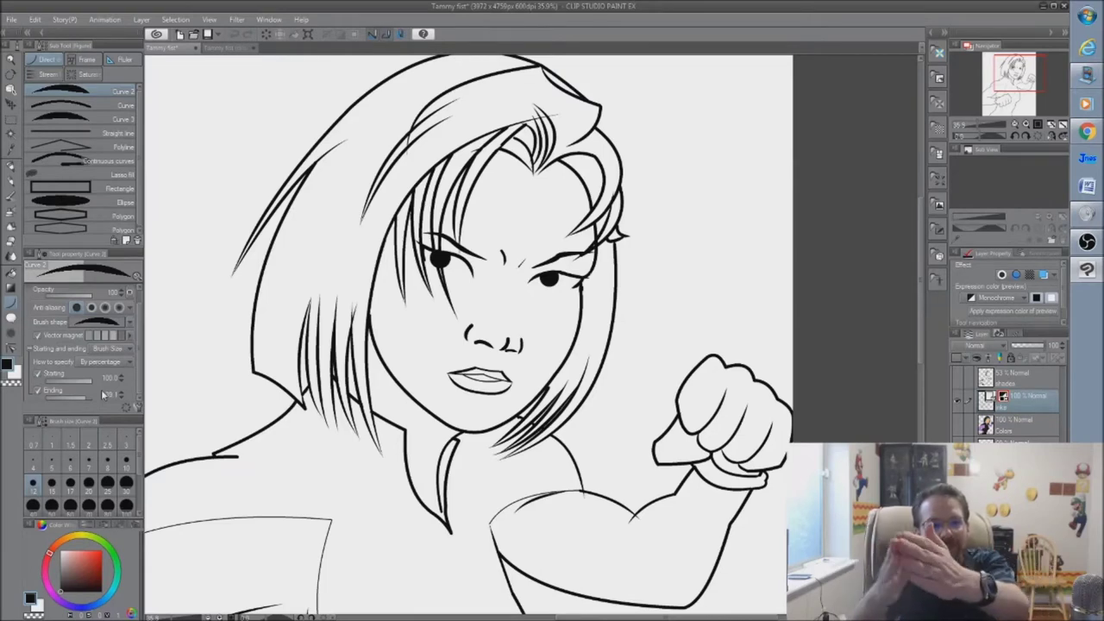
left_click_drag(93, 384, 43, 377)
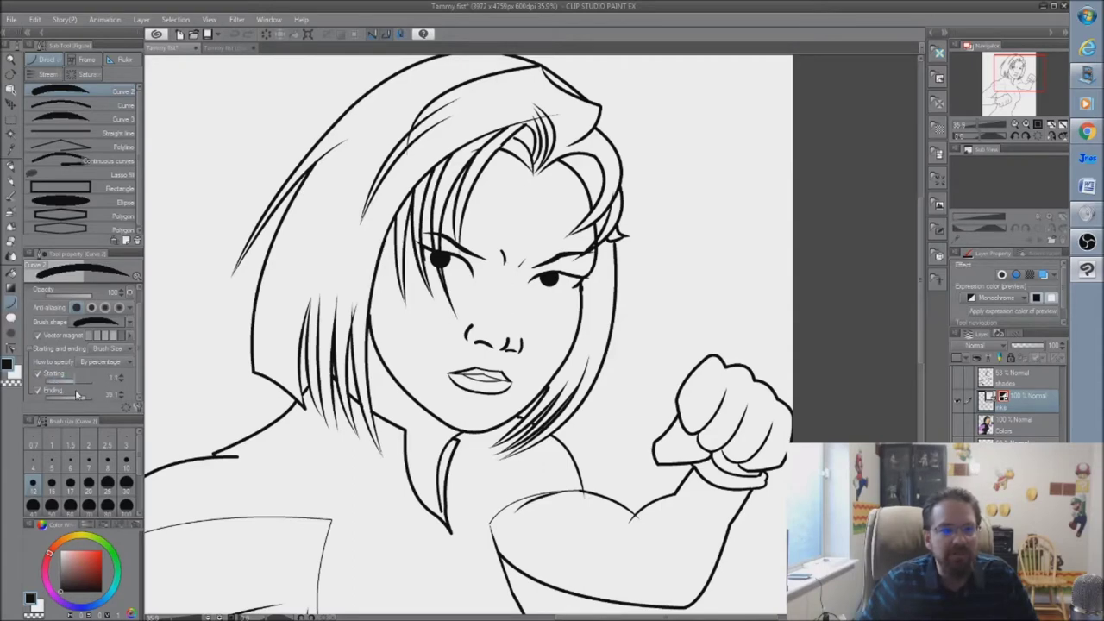
left_click_drag(83, 393, 69, 392)
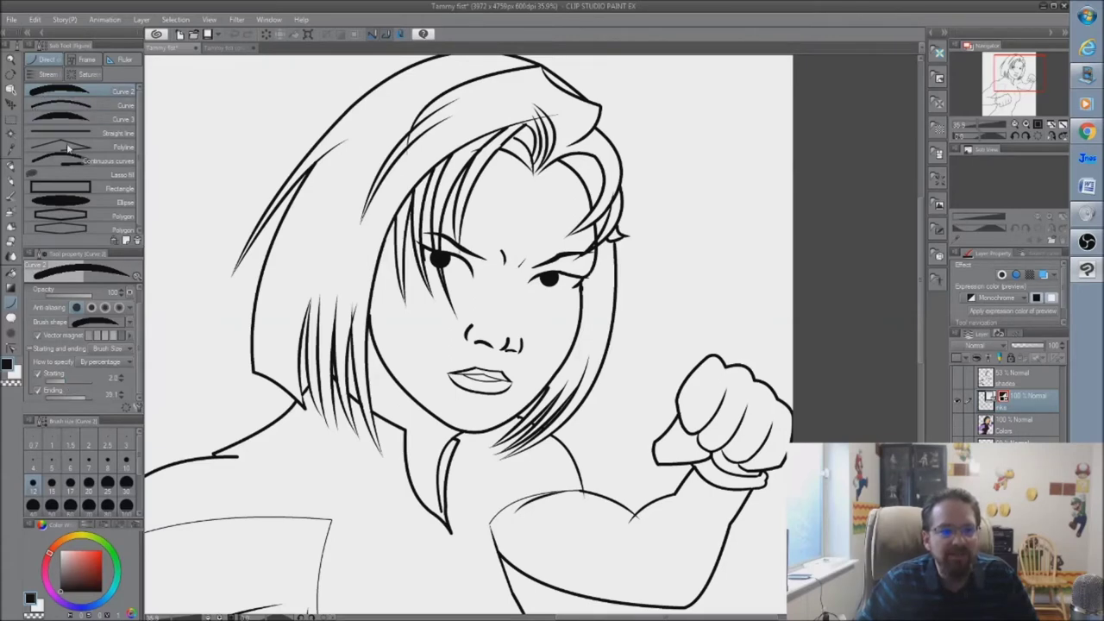
- Compare the Curve and Curve 3 sub tools' properties, ending with the Move layer tool active
left_click(63, 109)
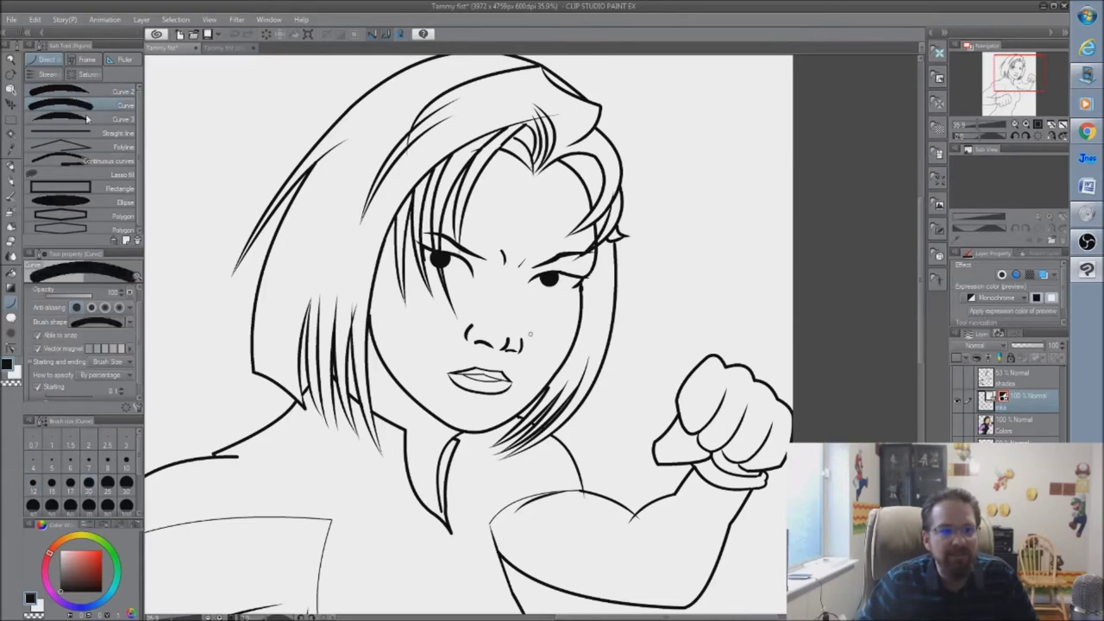
left_click(38, 120)
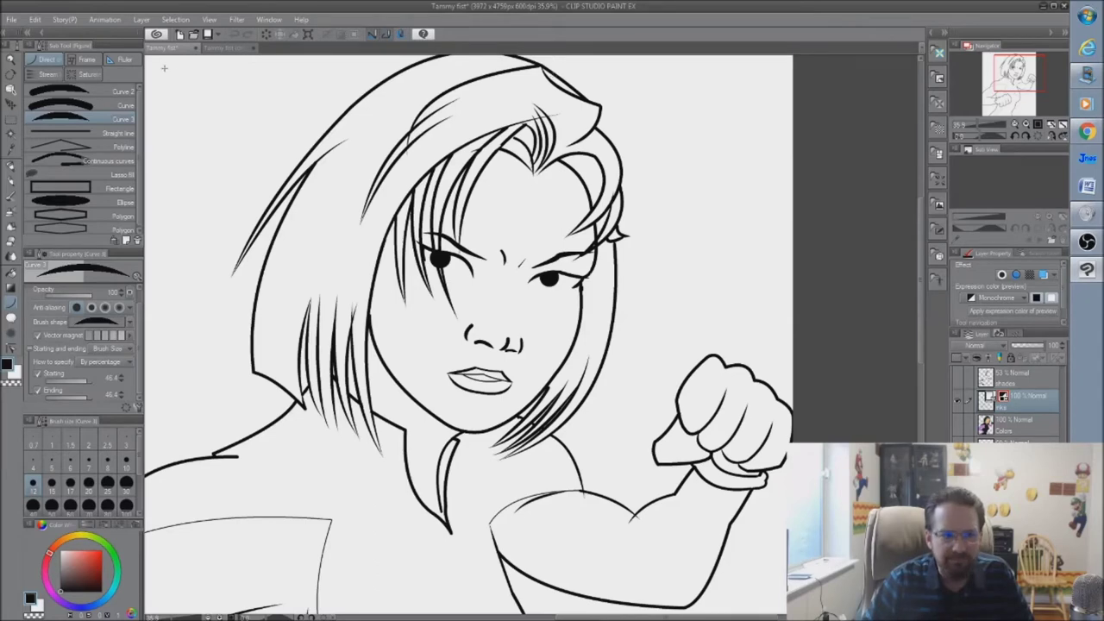
key("k")
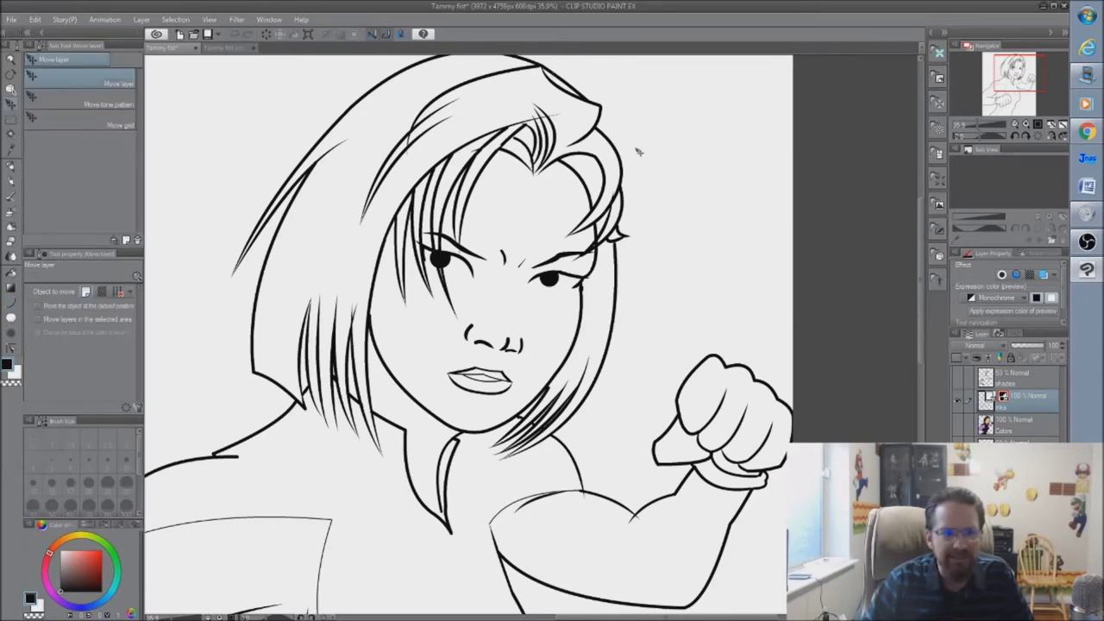
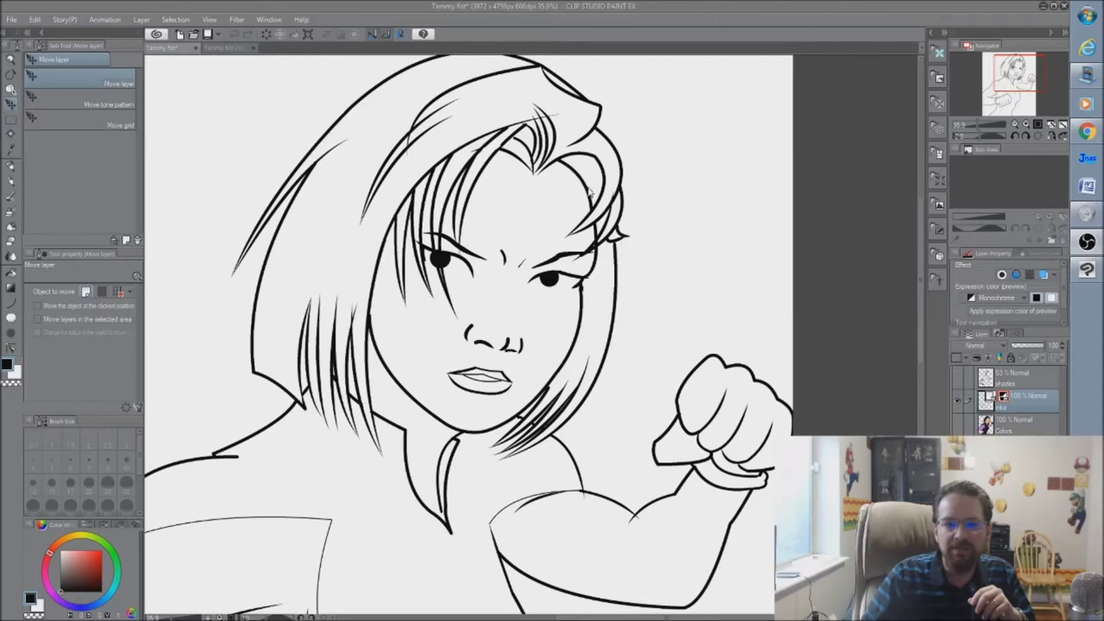
left_click(567, 351)
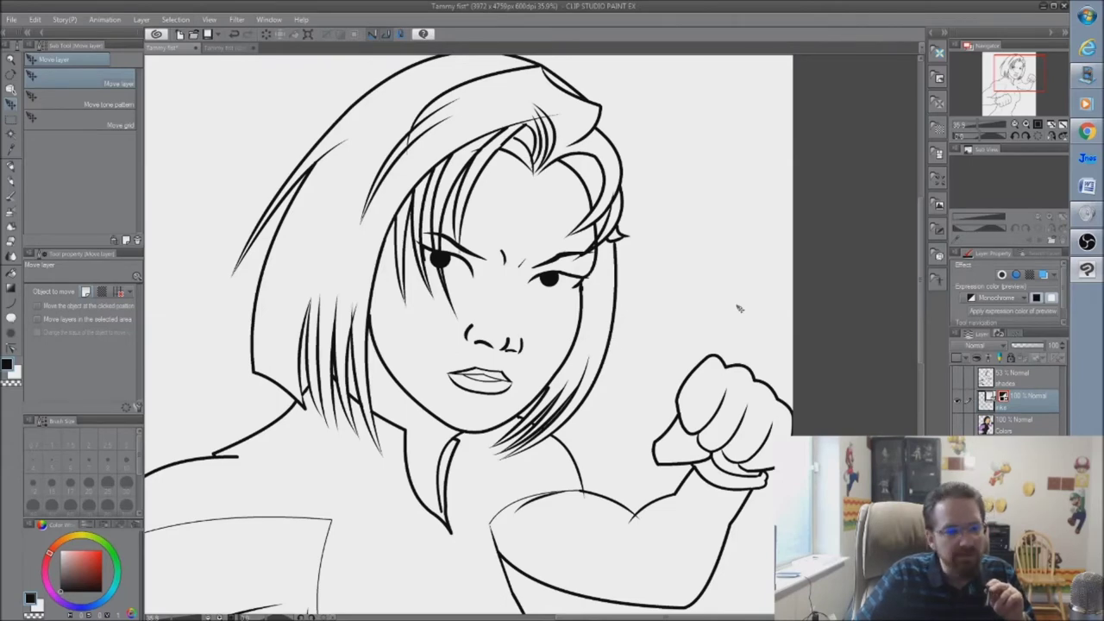
- Switch to the draft sketch document and add a new vector layer named INKS
left_click(227, 48)
scroll(529, 147, "up", 1)
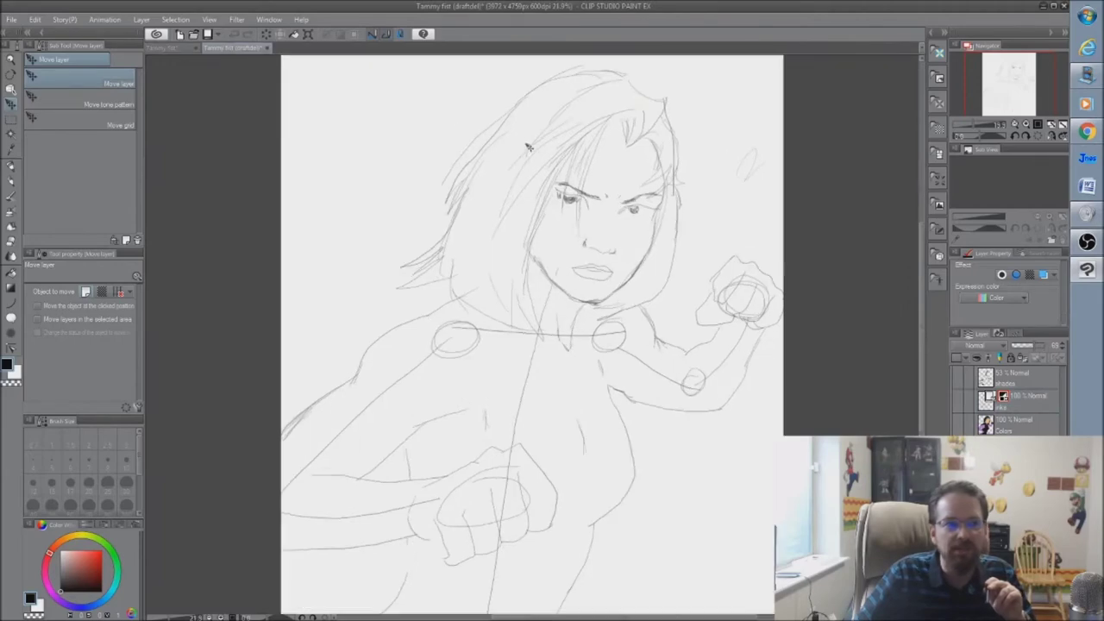
scroll(529, 147, "up", 3)
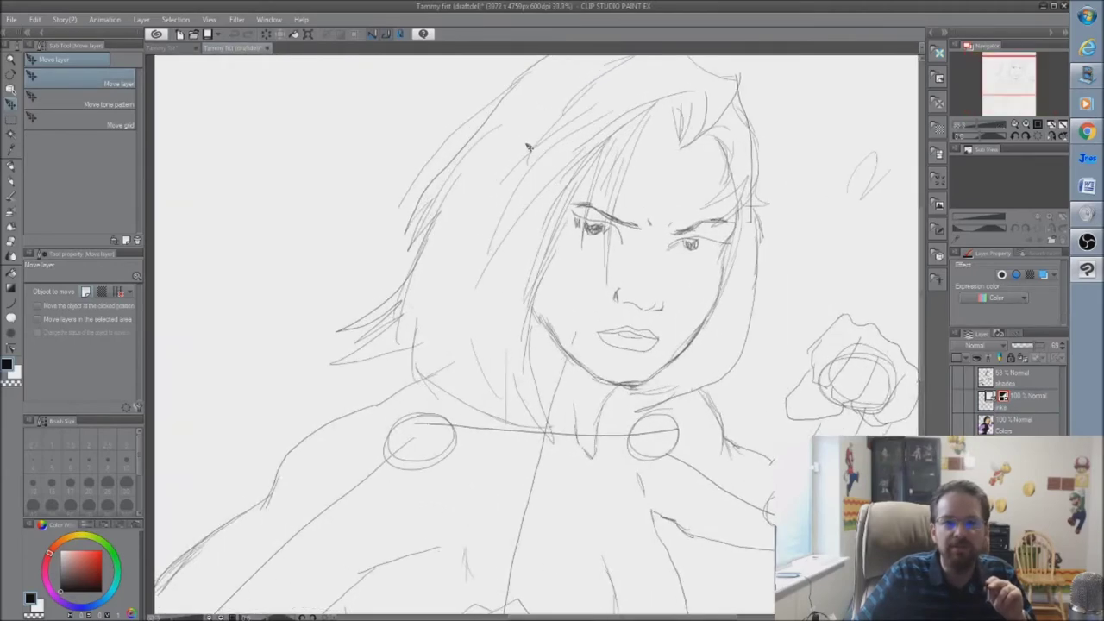
left_click_drag(1012, 69, 1017, 63)
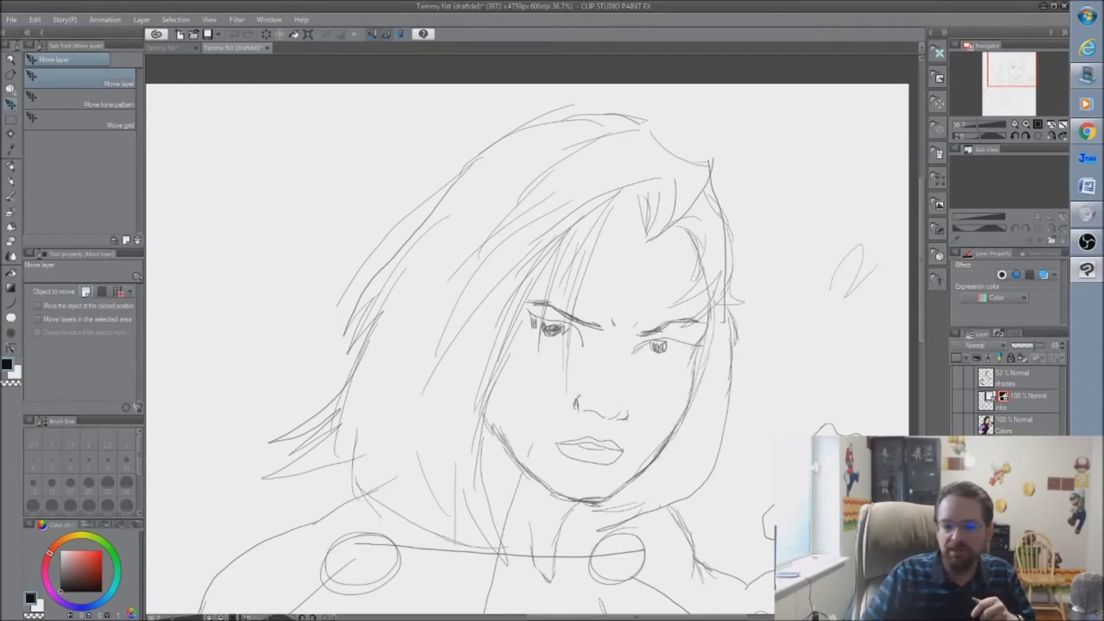
right_click(1002, 436)
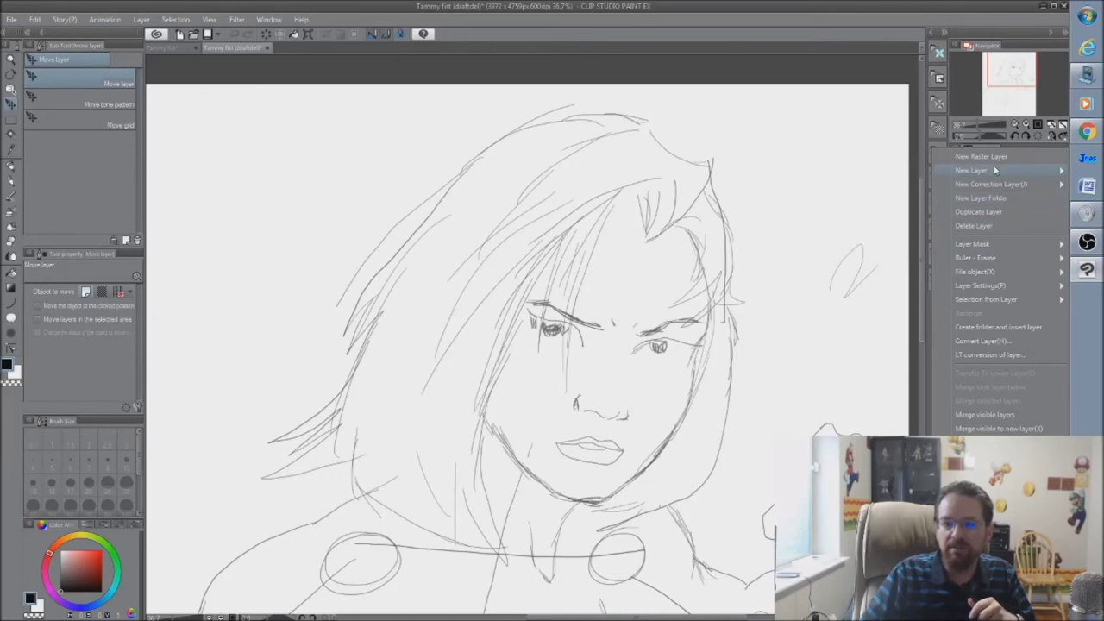
mouse_move(996, 170)
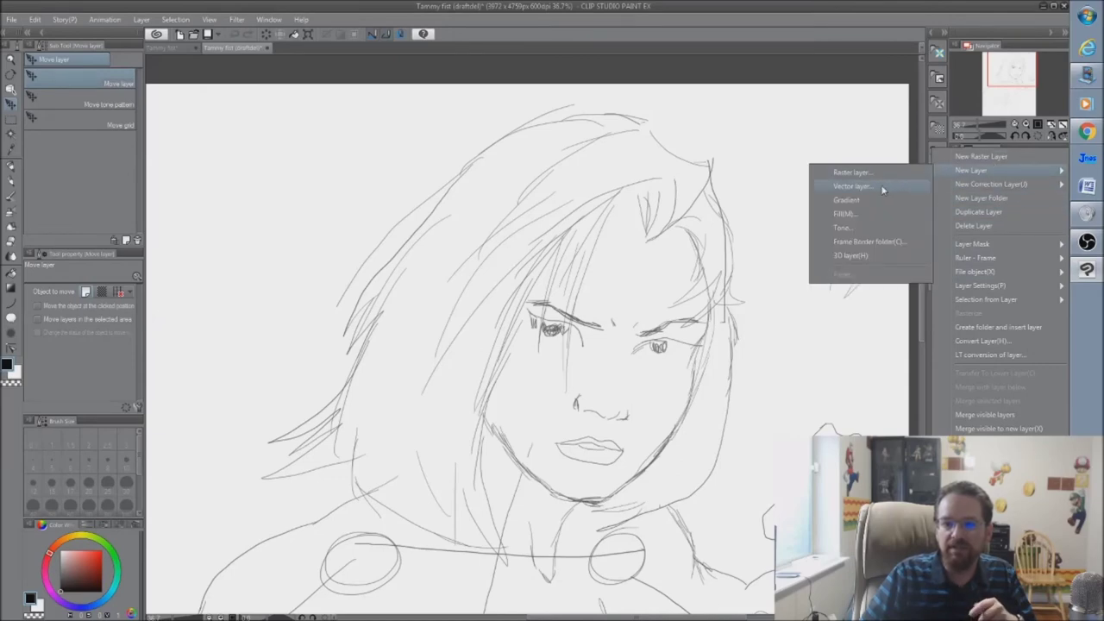
left_click(882, 188)
type("INK")
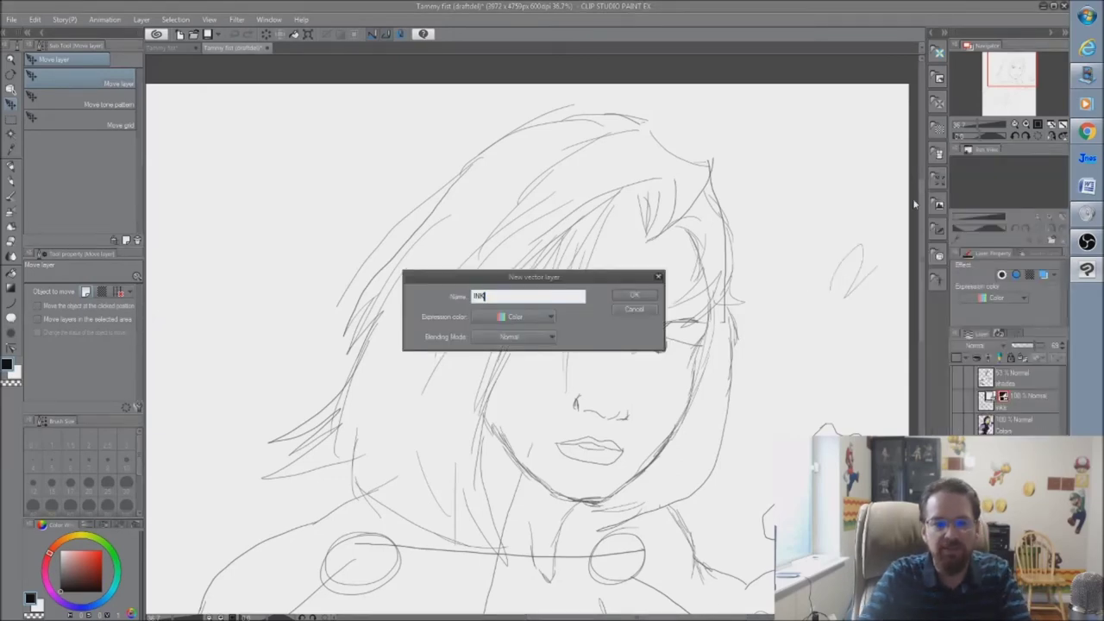
type("S")
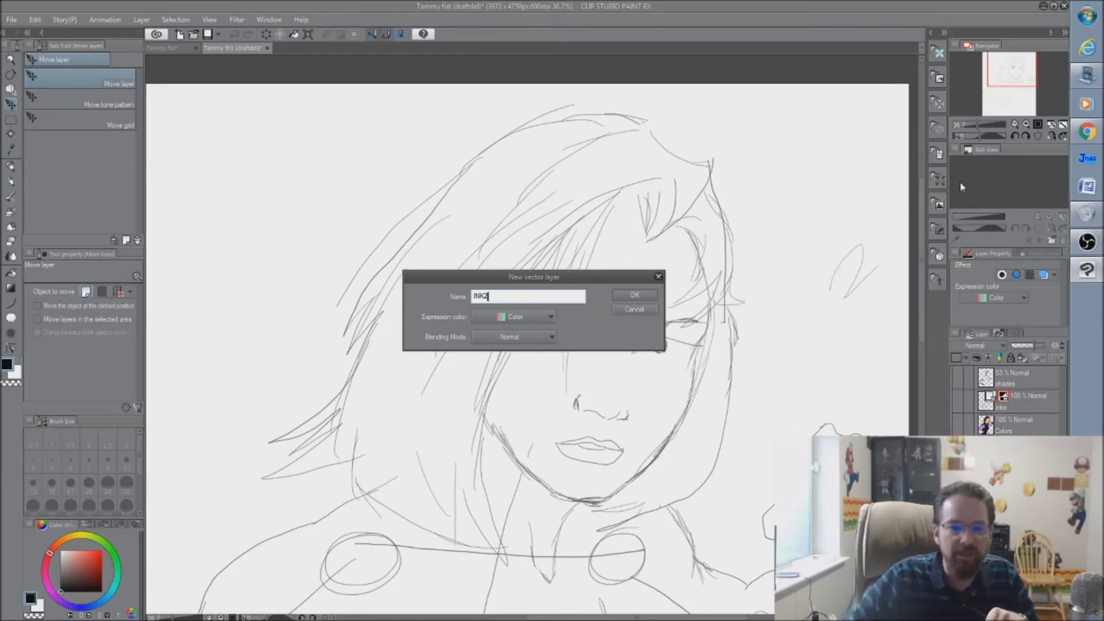
left_click(635, 295)
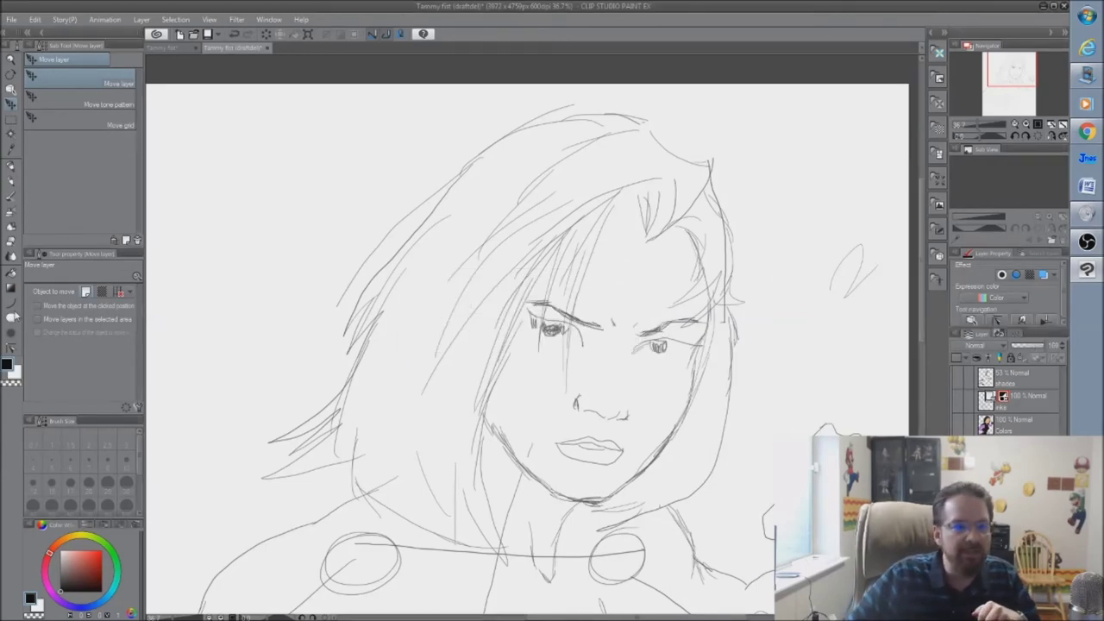
- Activate the direct draw figure tool, view Curve 3, and settle on the Curve sub tool
left_click(14, 312)
left_click(95, 118)
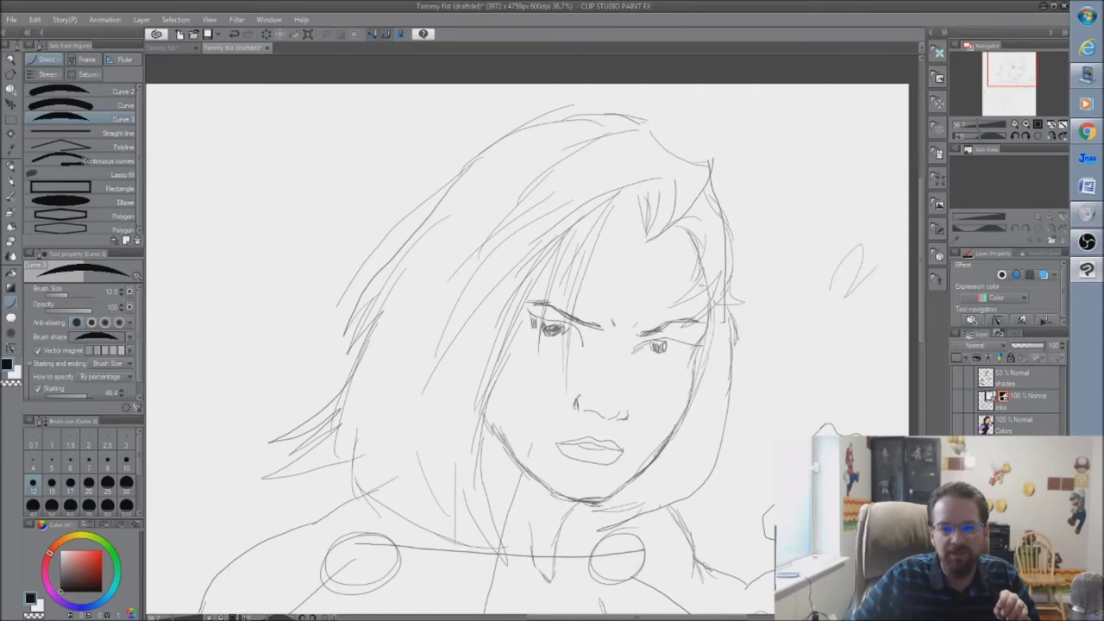
left_click(98, 107)
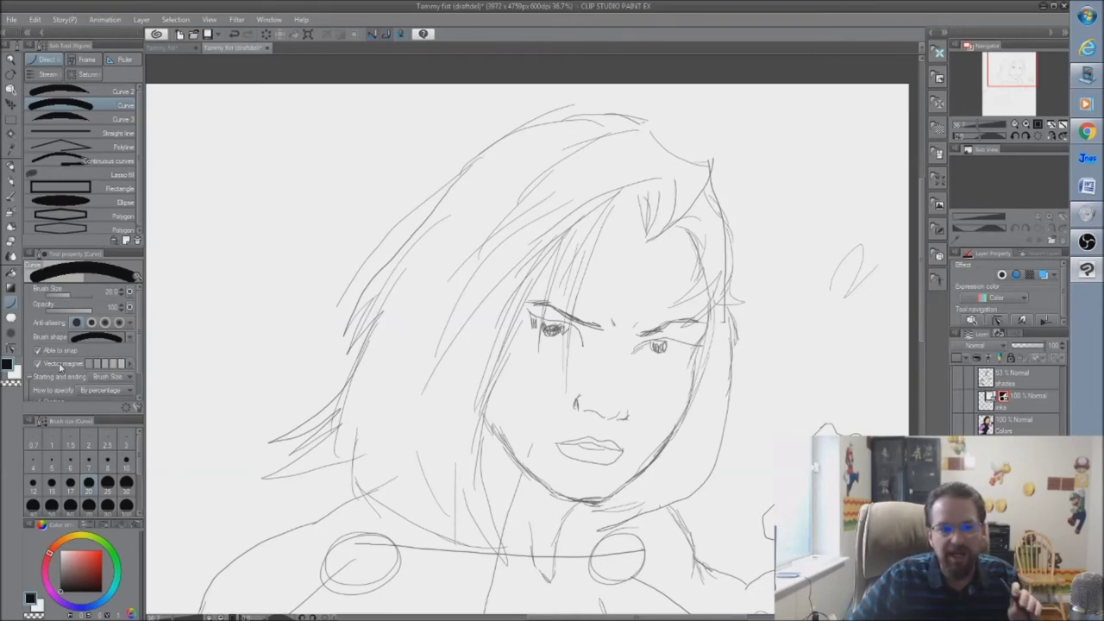
- In the Curve sub tool's detailed Correction settings, toggle Vector magnet off and on, and hide it from the tool properties
left_click(137, 409)
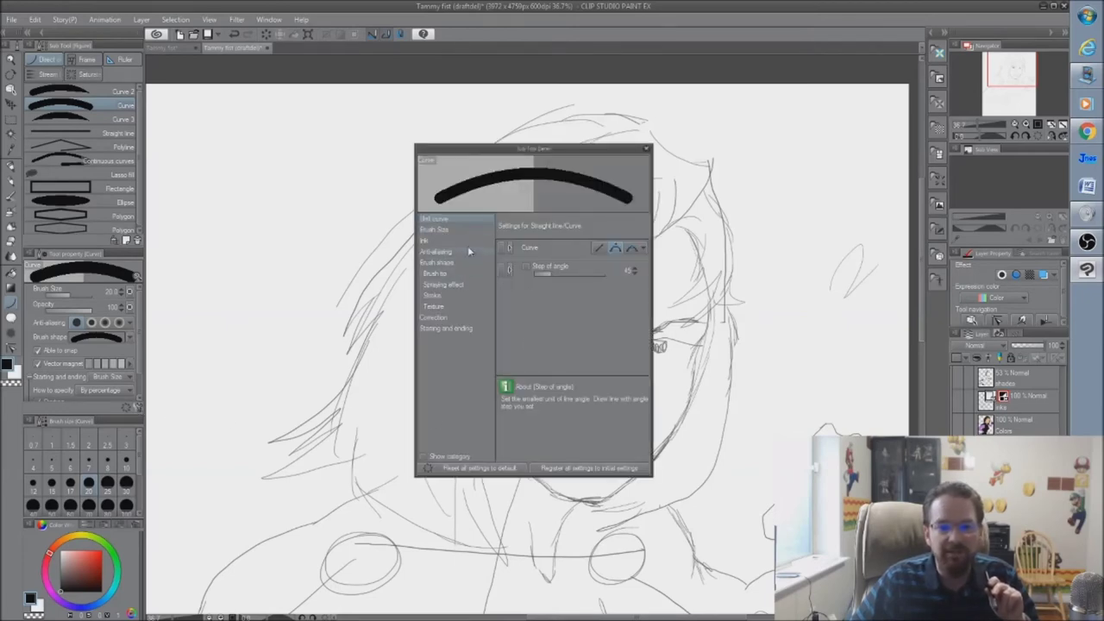
left_click(443, 228)
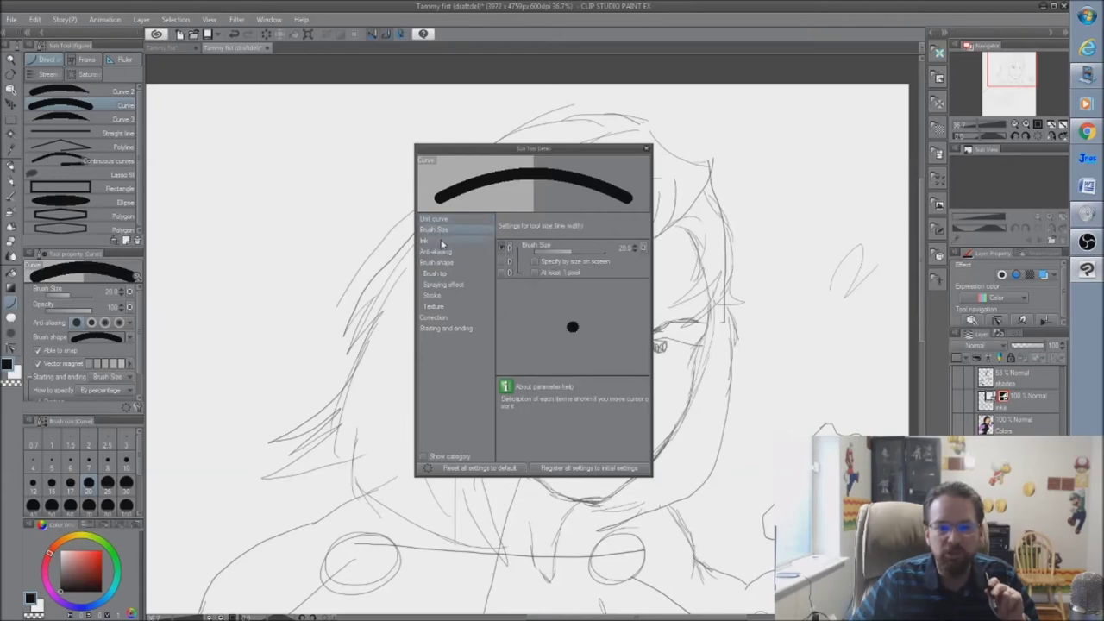
left_click(438, 261)
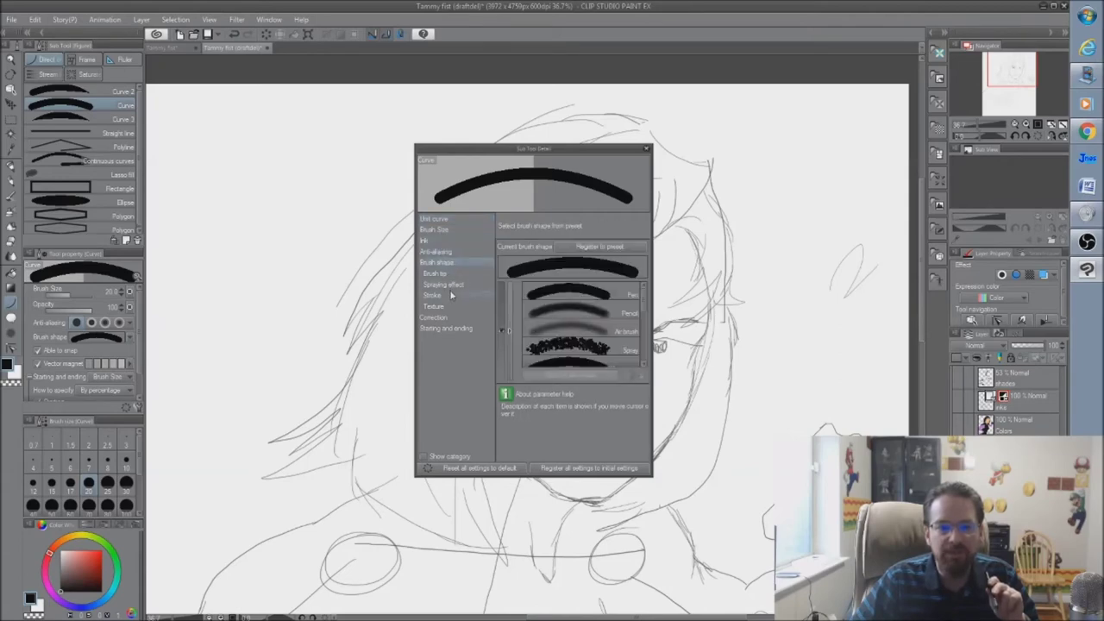
left_click(449, 319)
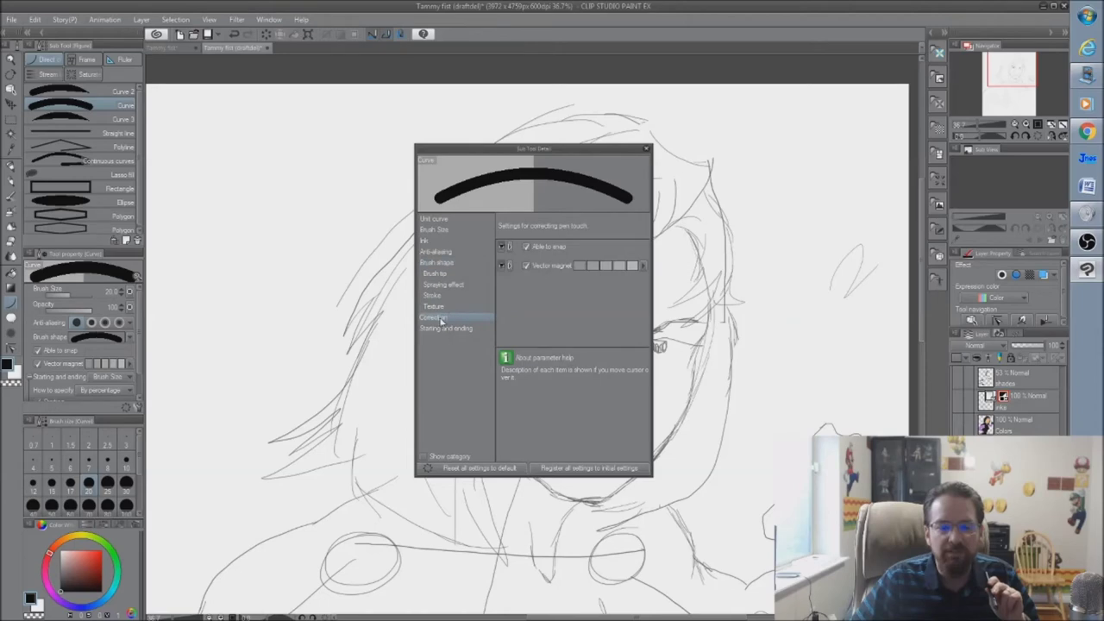
mouse_move(527, 267)
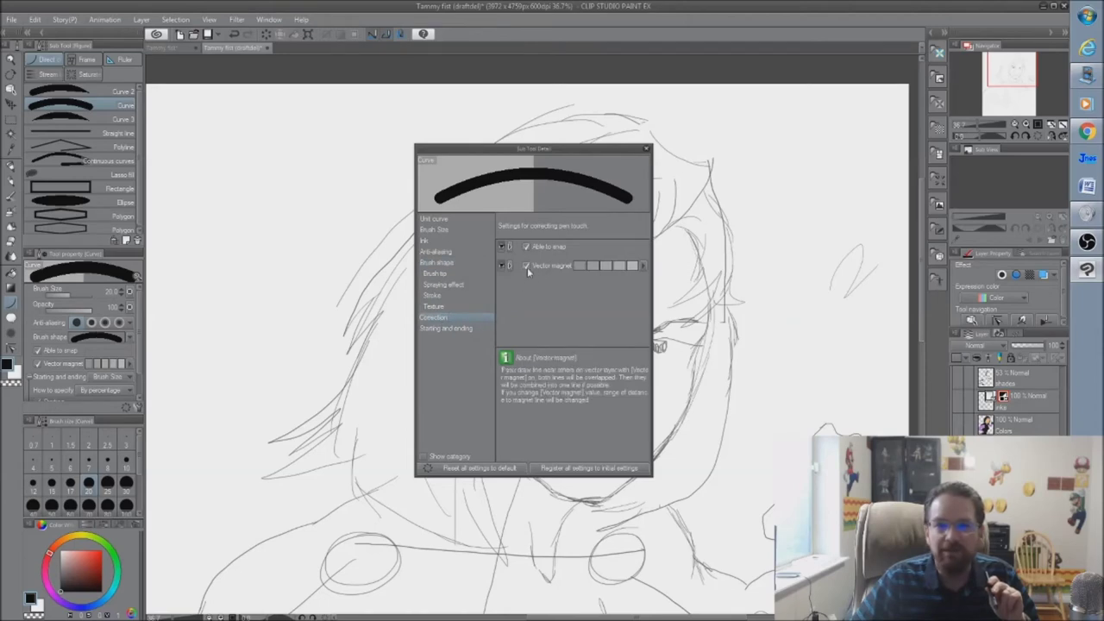
left_click(526, 267)
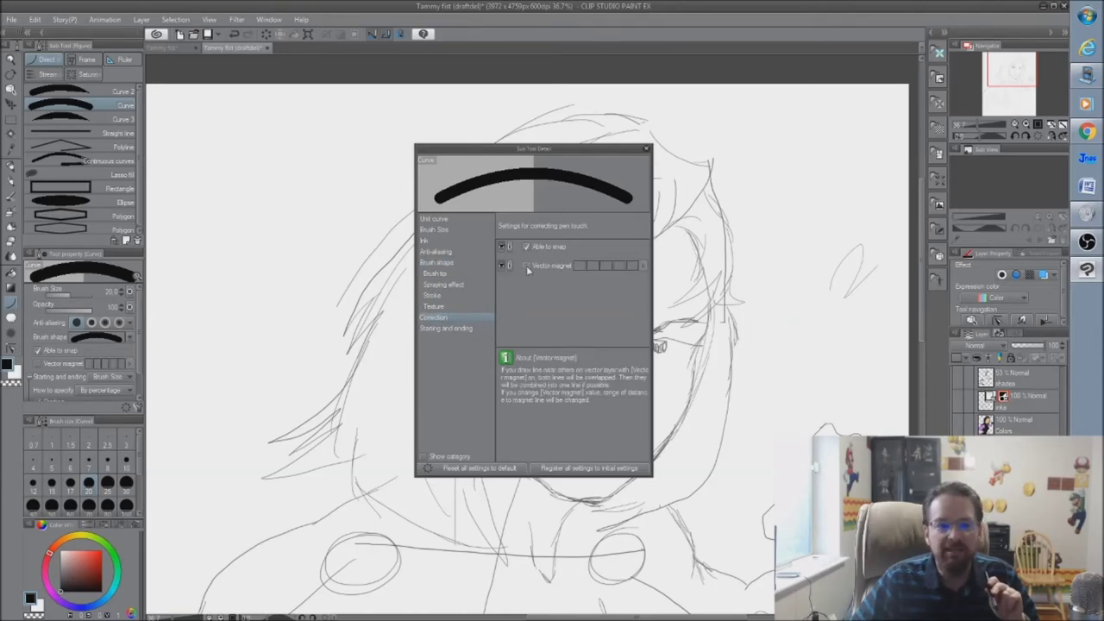
left_click(526, 266)
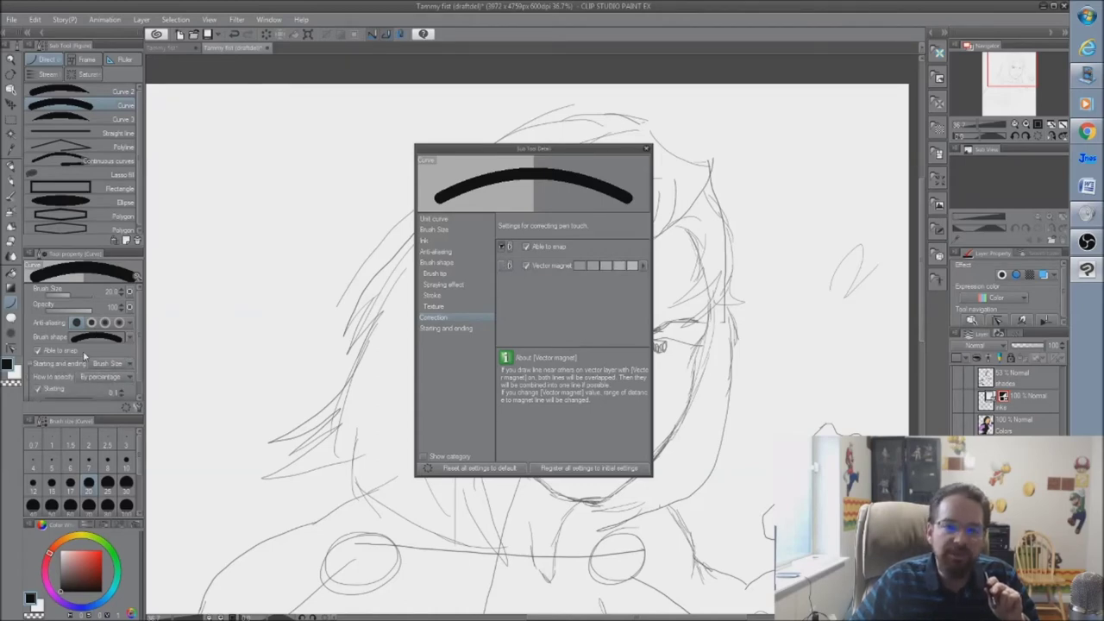
- Show Vector magnet in the Curve sub tool's properties again, review the Able to snap description, and close the detailed settings
left_click(501, 266)
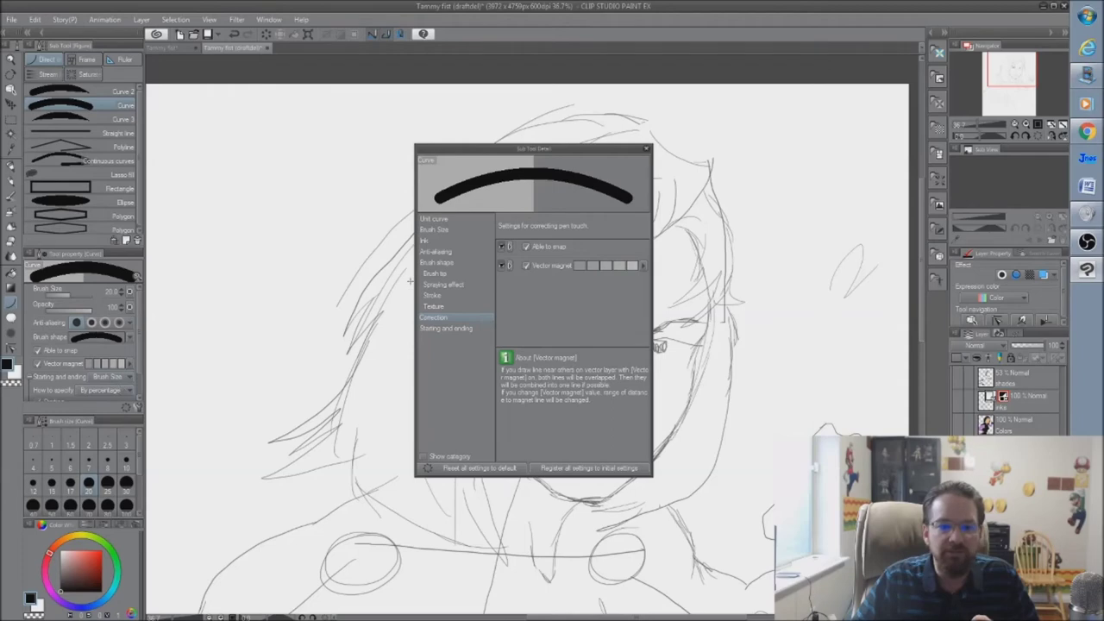
left_click_drag(579, 266, 627, 268)
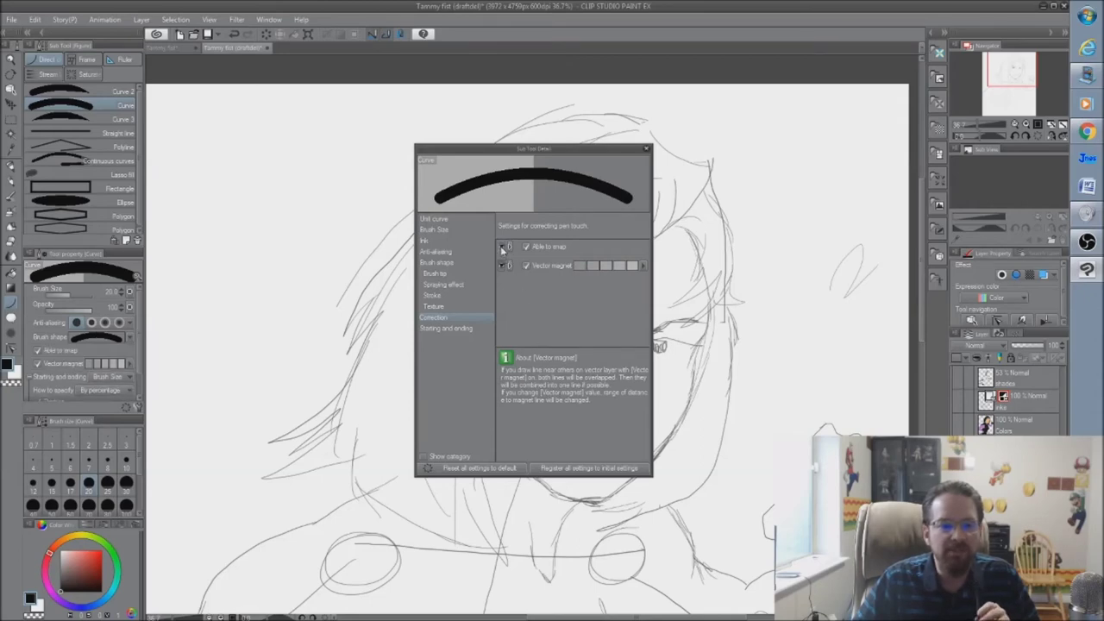
mouse_move(534, 250)
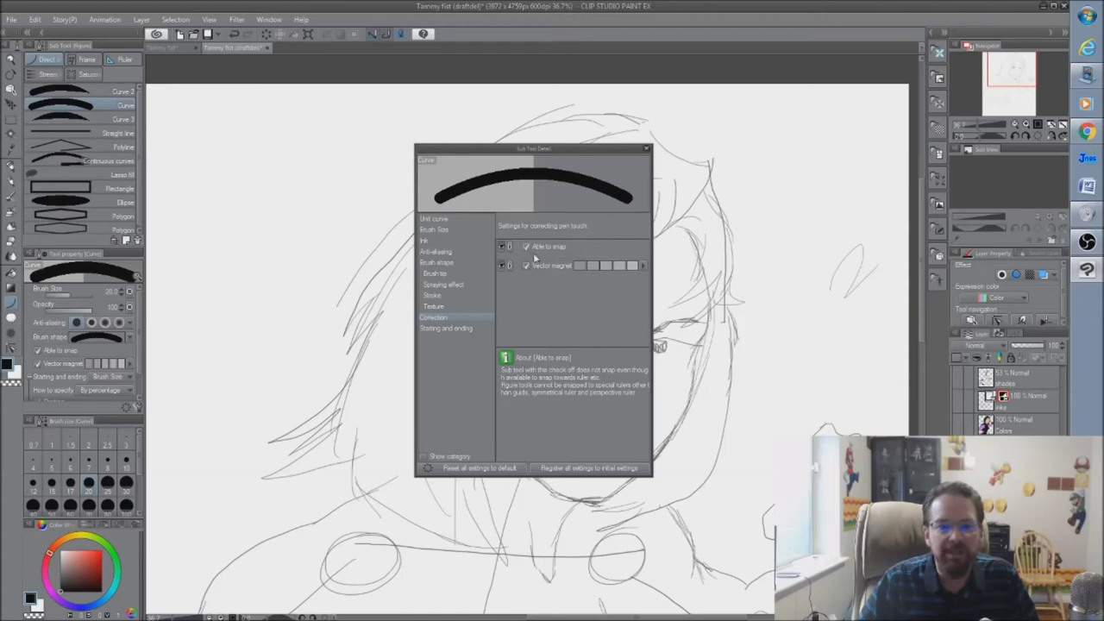
left_click(648, 150)
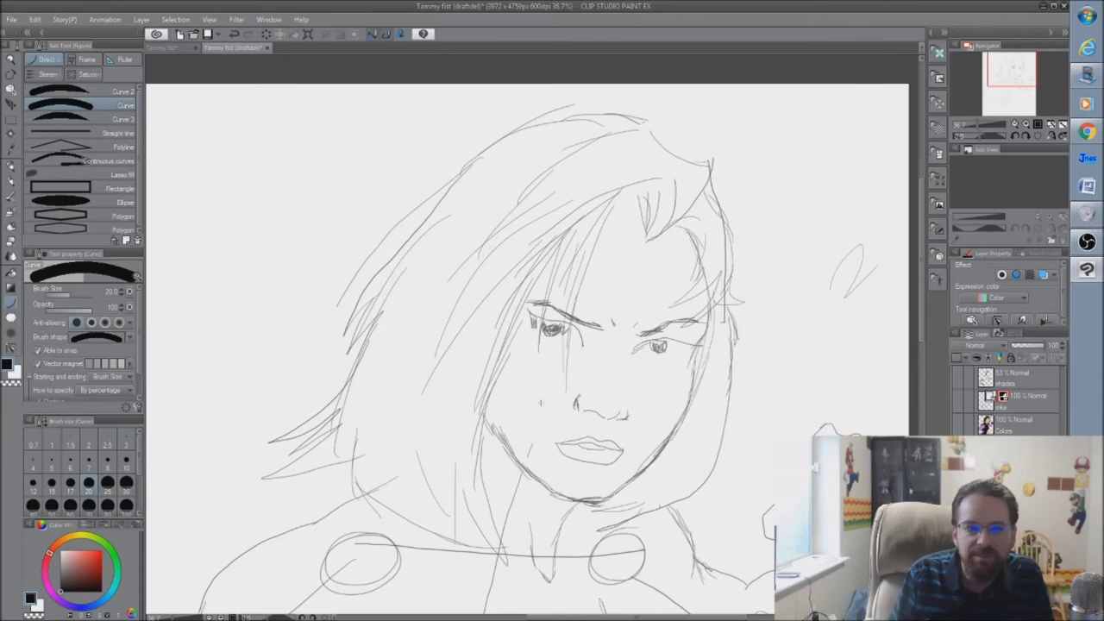
left_click(9, 103)
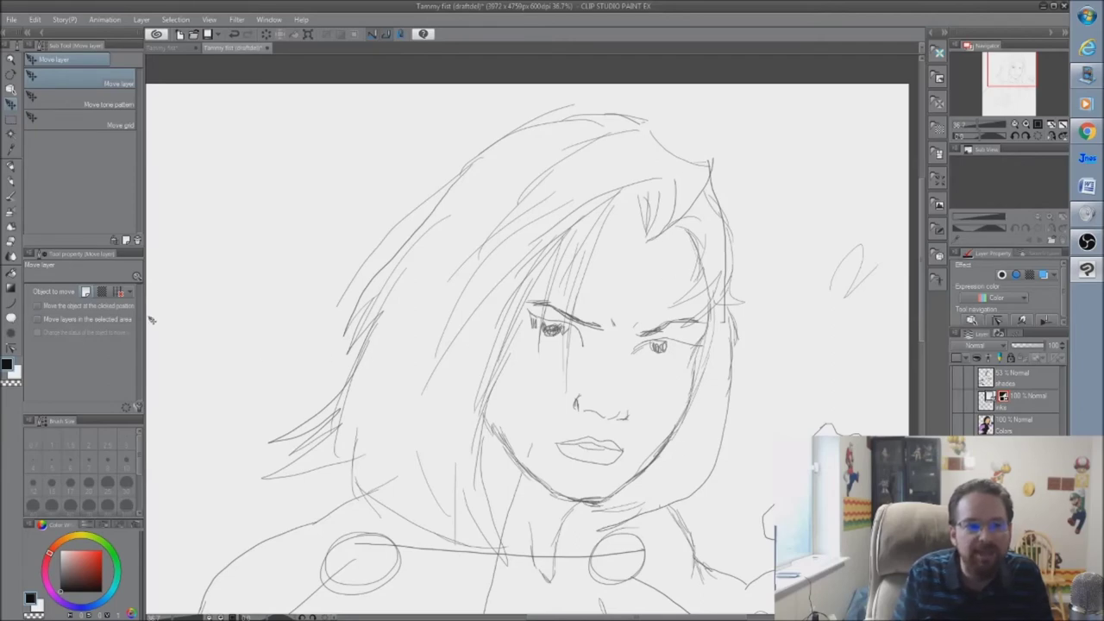
left_click(11, 304)
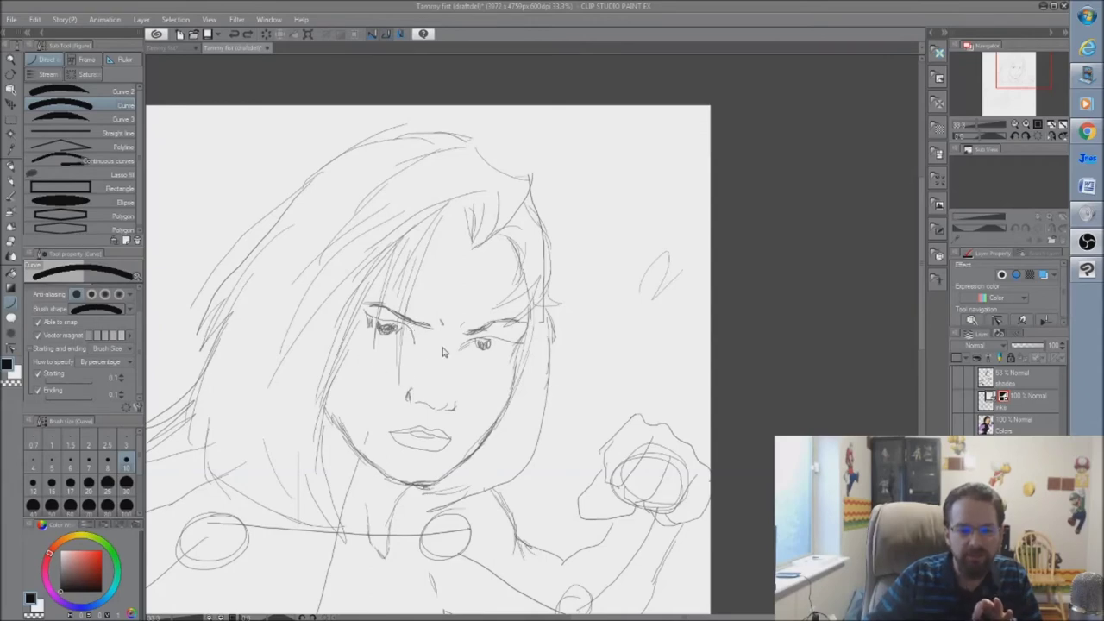
scroll(441, 350, "up", 1)
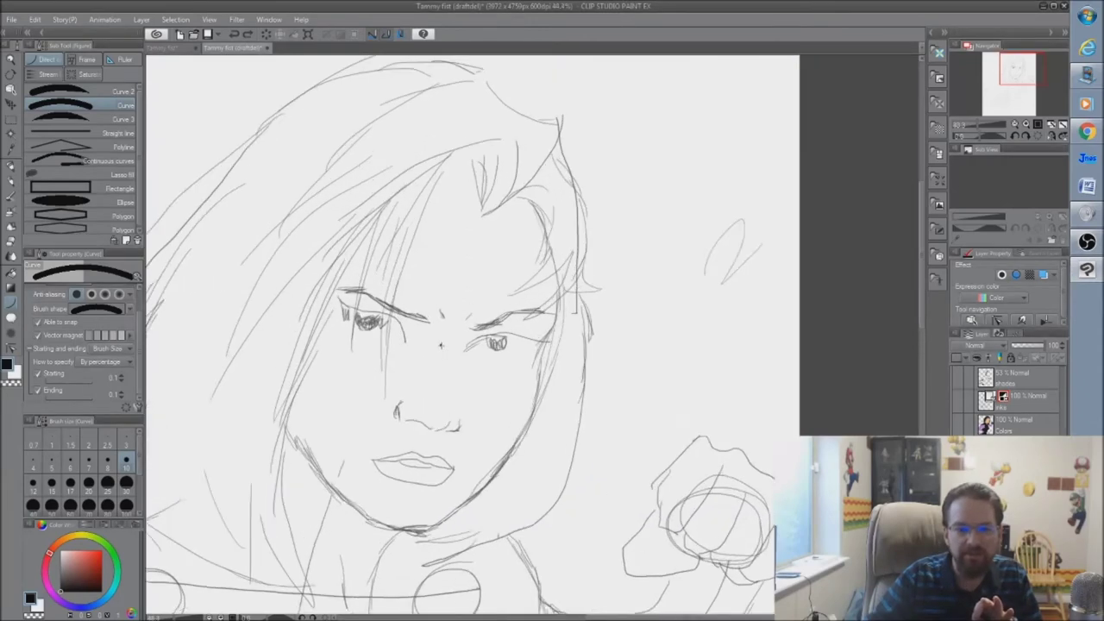
left_click_drag(439, 345, 481, 271)
key("ctrl+z")
key("ctrl+z")
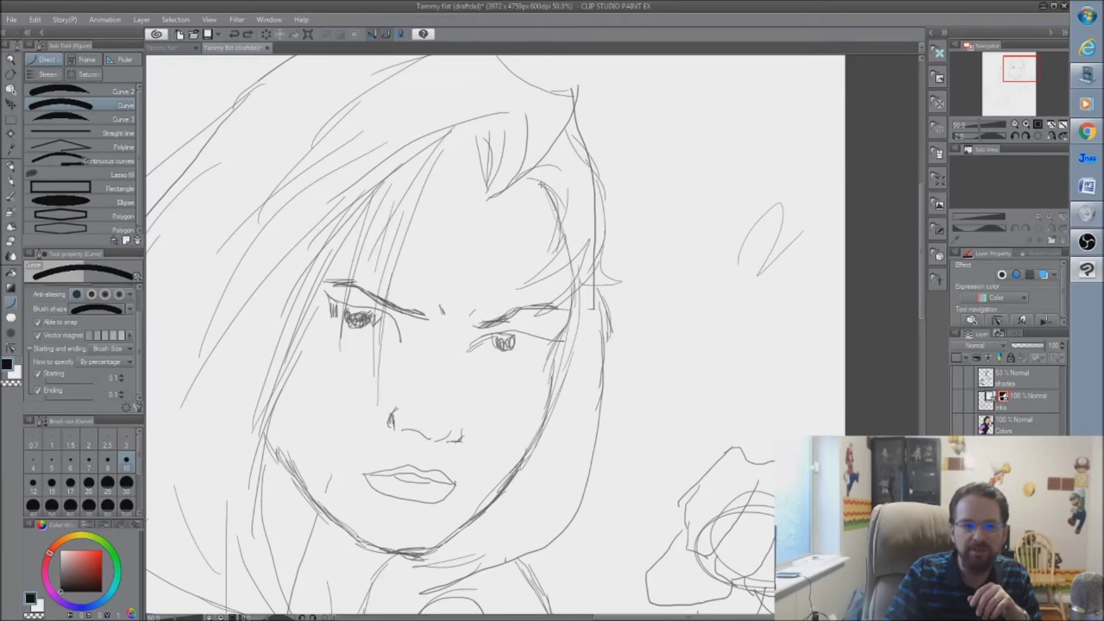
- Ink the face outline with connected Curve segments from the forehead hairline down the cheek, around the chin and up the opposite jaw
left_click_drag(540, 183, 571, 318)
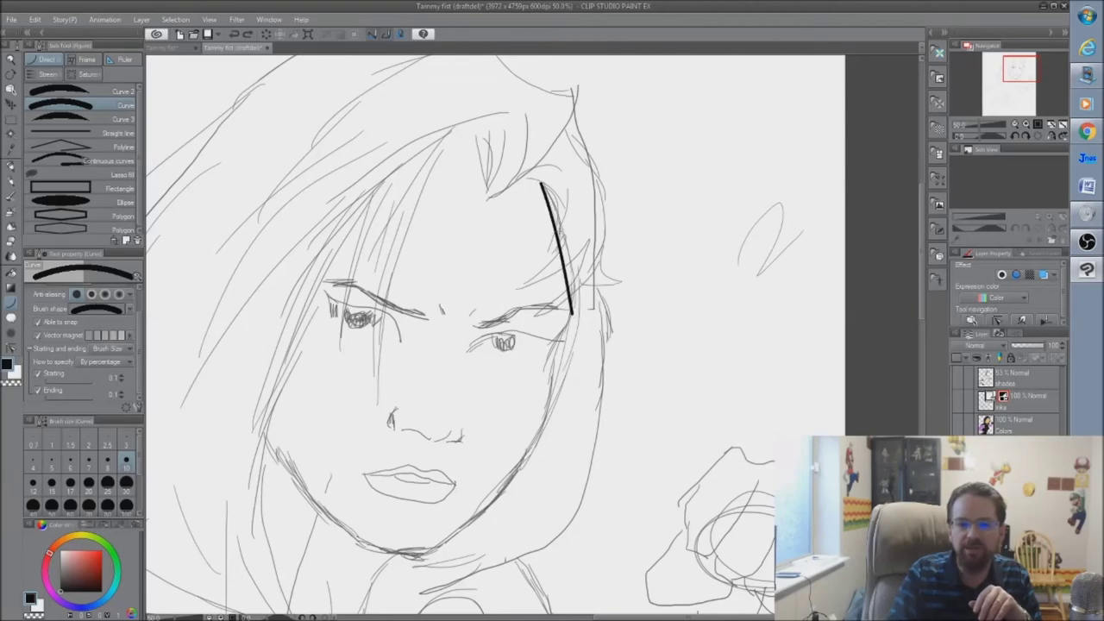
left_click(577, 244)
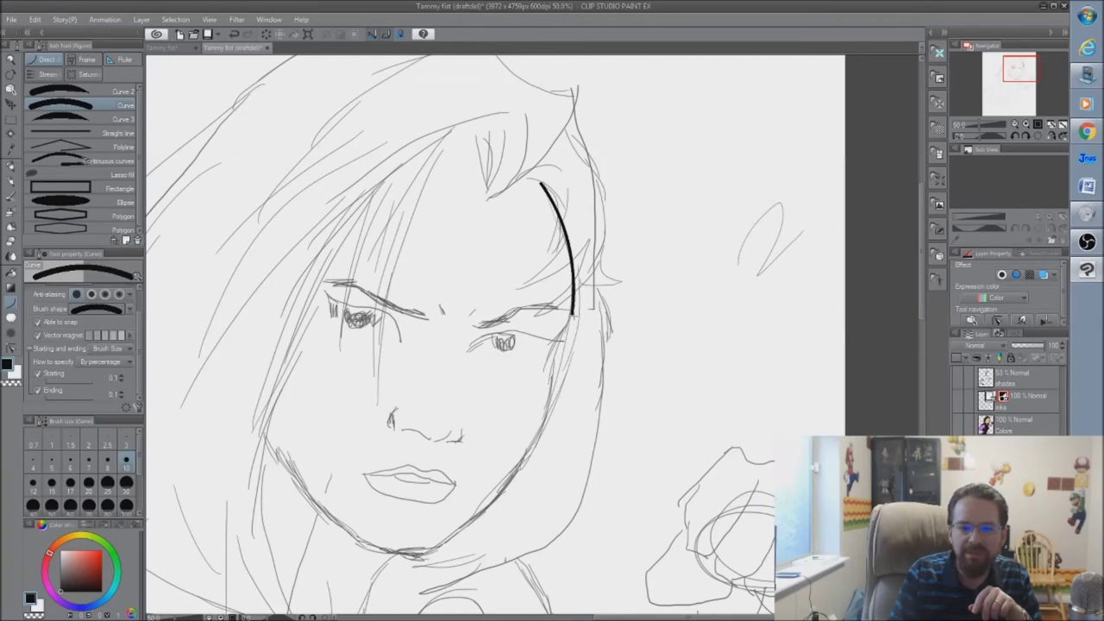
left_click_drag(574, 312, 553, 378)
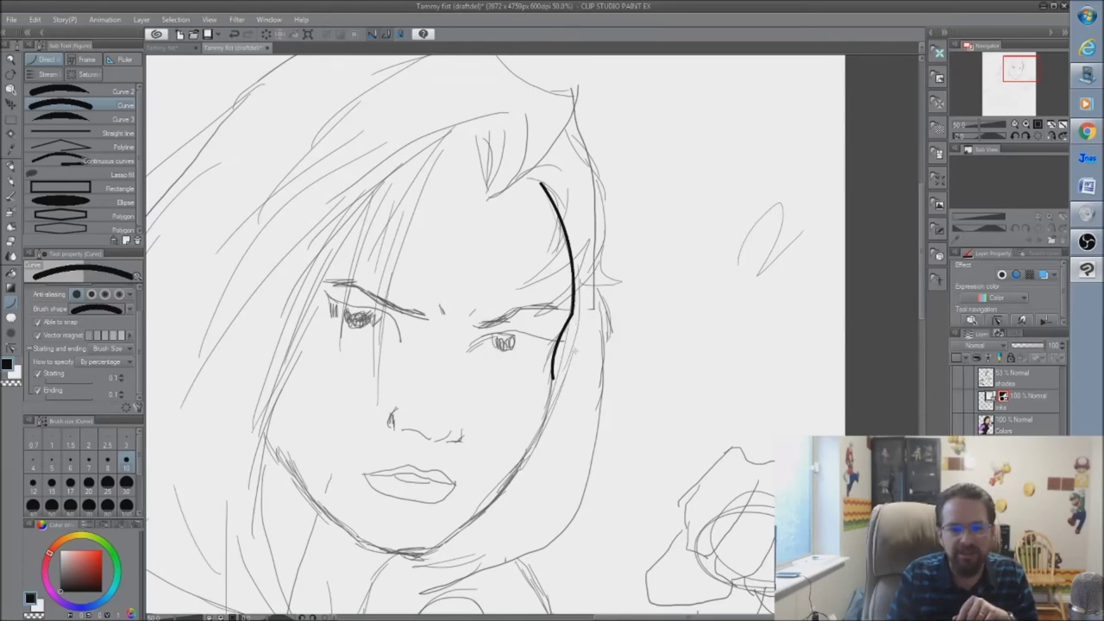
mouse_move(553, 378)
left_mouse_down()
mouse_move(539, 435)
mouse_move(505, 492)
left_mouse_up()
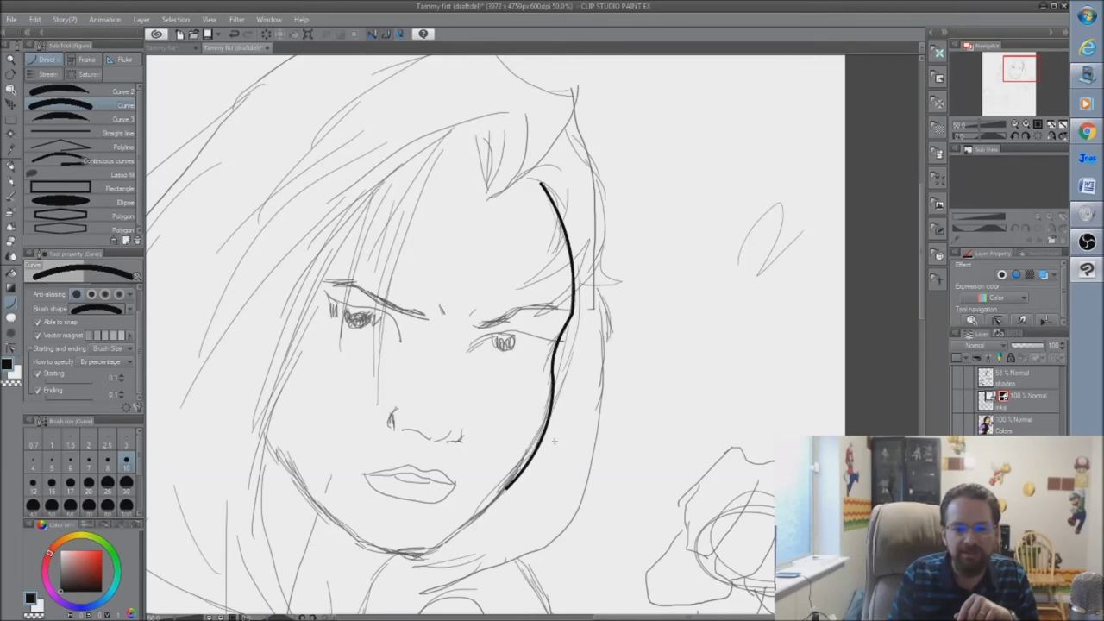
mouse_move(507, 489)
left_mouse_down()
mouse_move(466, 537)
mouse_move(405, 556)
left_mouse_up()
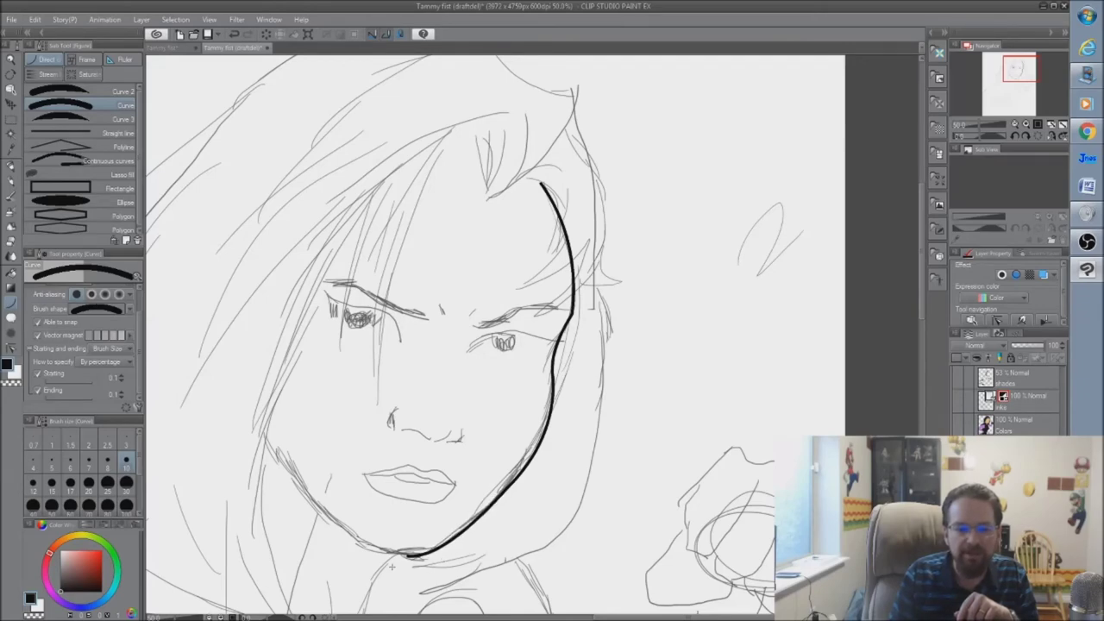
mouse_move(410, 556)
left_mouse_down()
mouse_move(371, 559)
mouse_move(265, 437)
left_mouse_up()
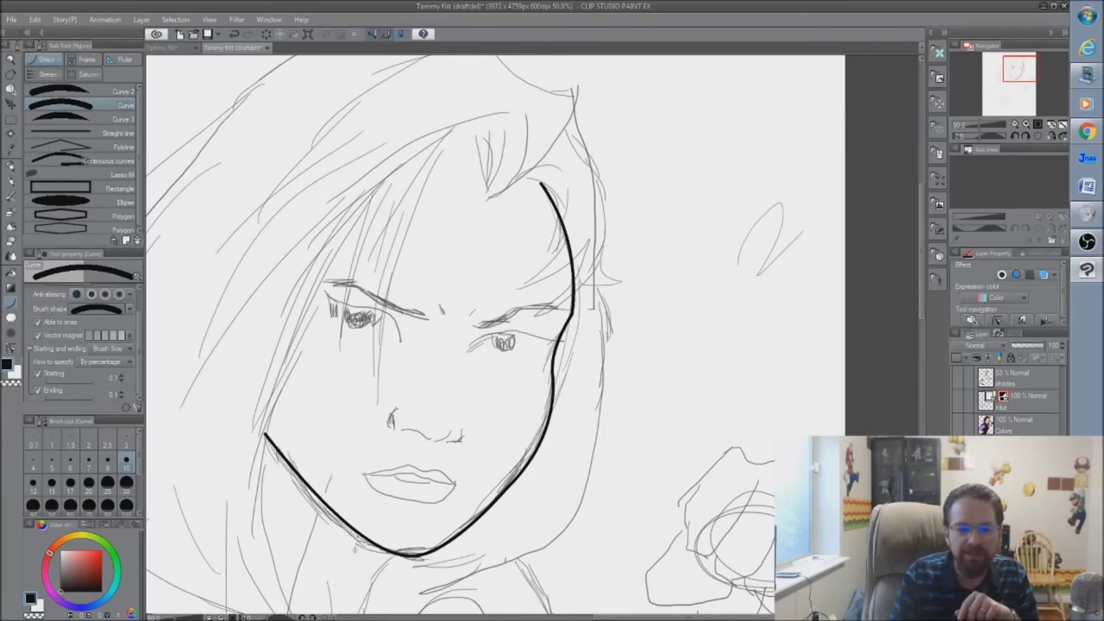
left_click(327, 552)
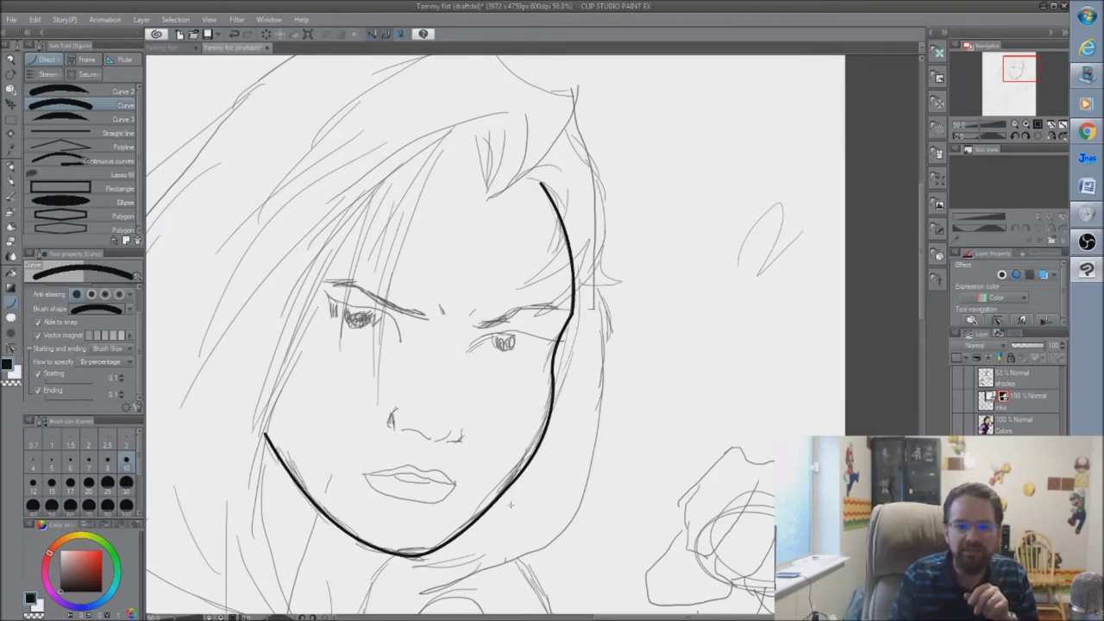
- Ink the left part of the upper and lower lip outlines with Curve 2, tapering both strokes toward the mouth corner
scroll(609, 452, "up", 5)
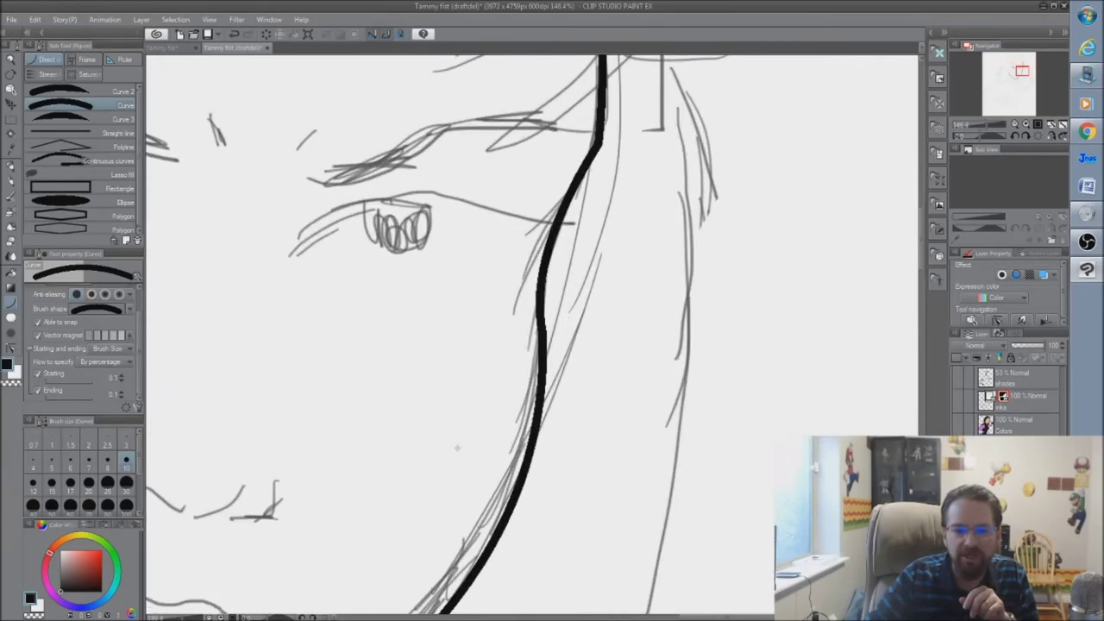
left_click_drag(1021, 73, 1018, 72)
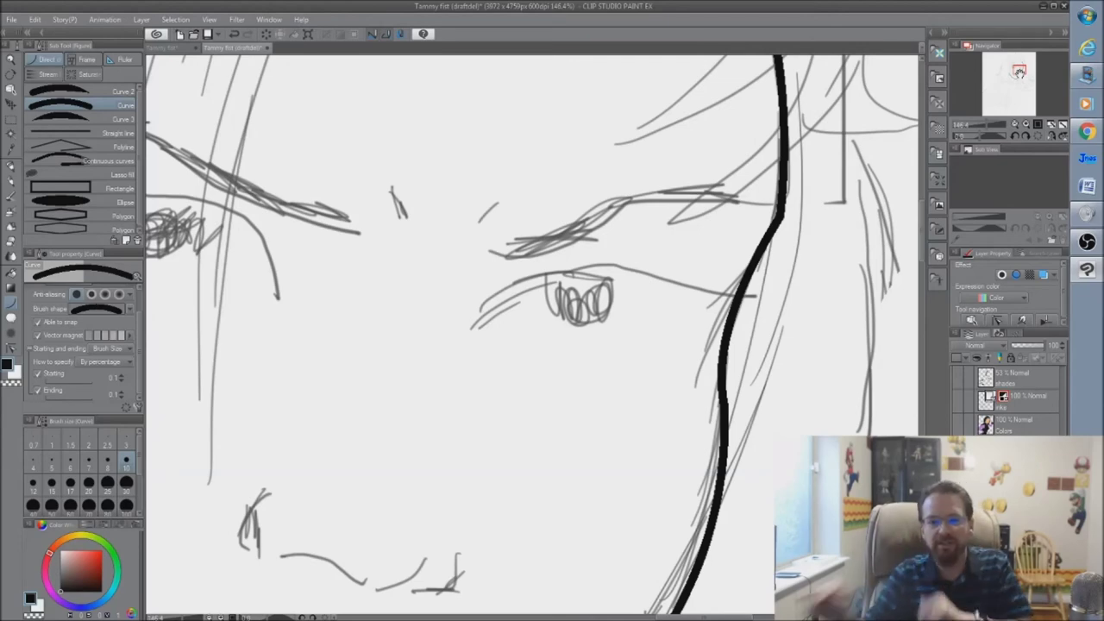
scroll(825, 174, "down", 1)
scroll(824, 174, "down", 4)
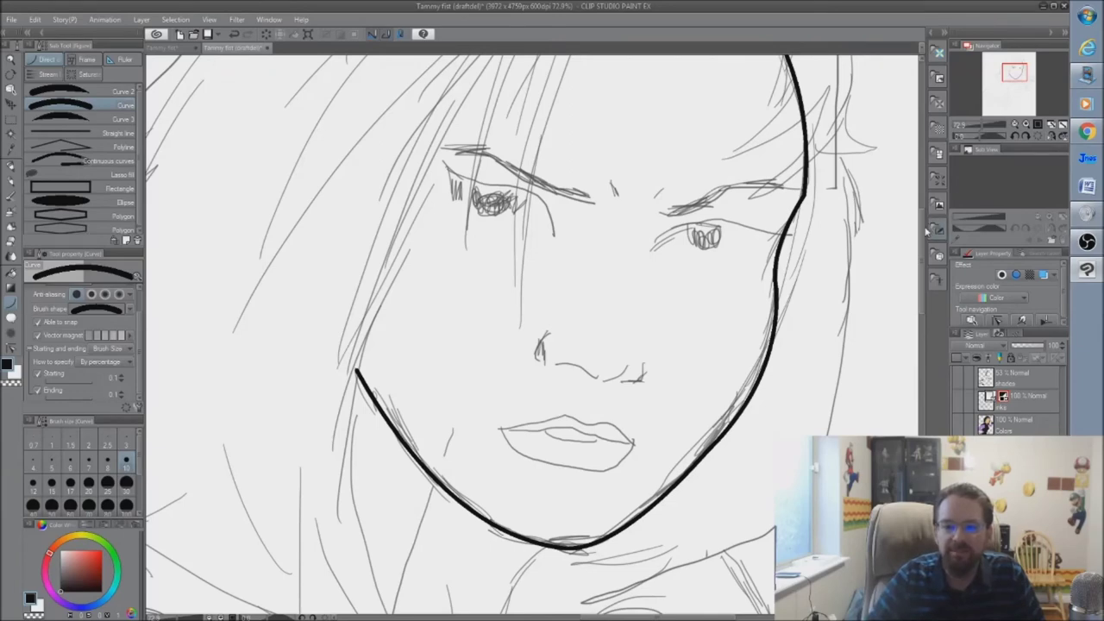
left_click(1027, 124)
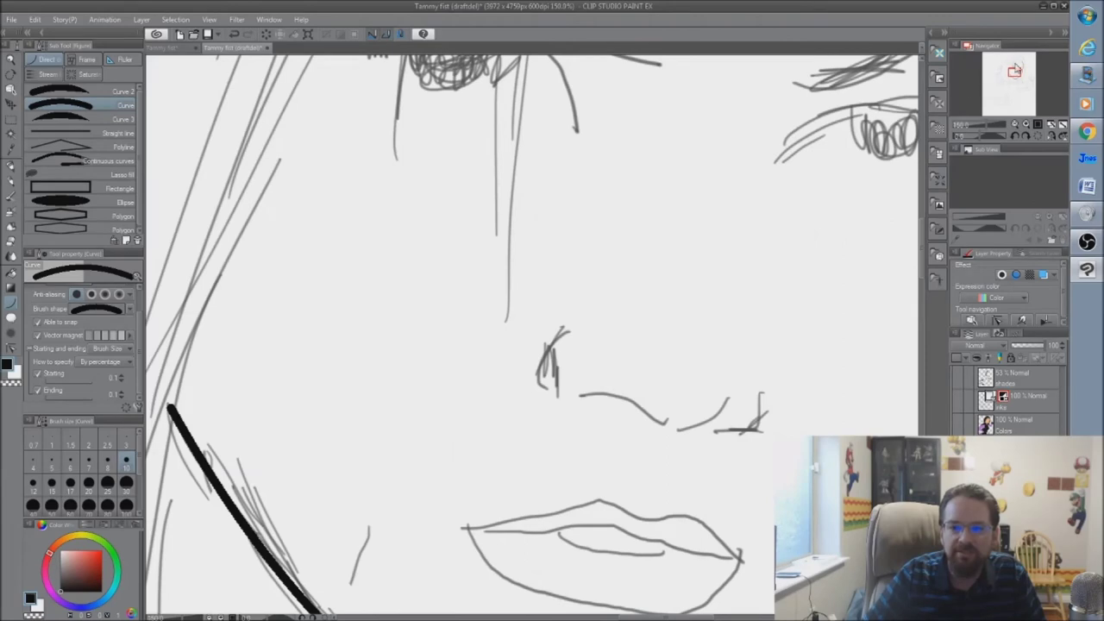
left_click_drag(1016, 73, 1015, 76)
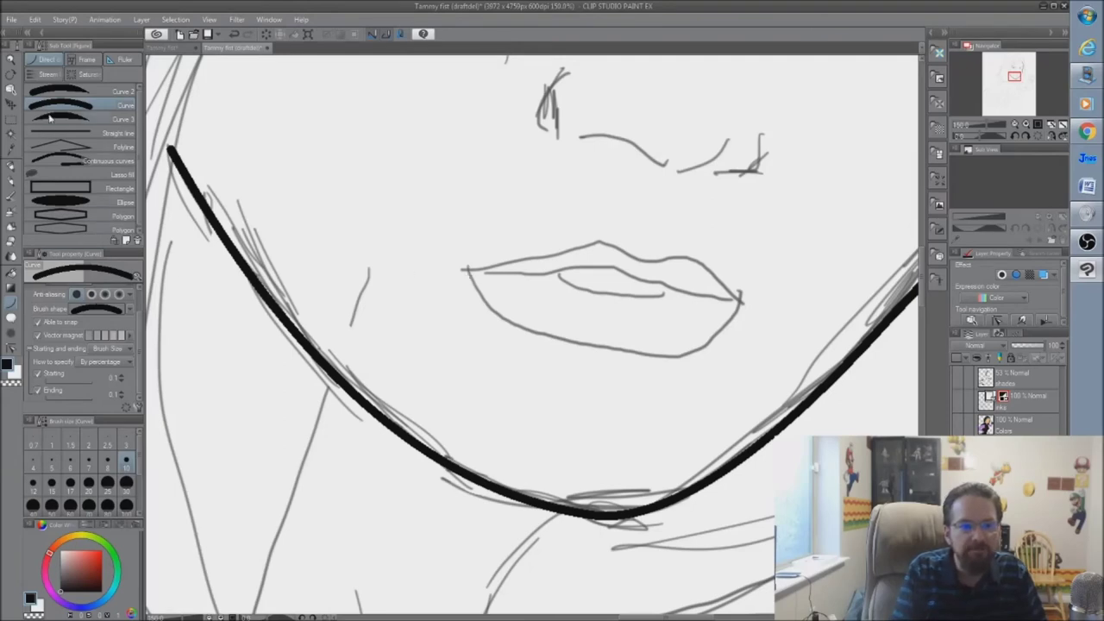
left_click(59, 90)
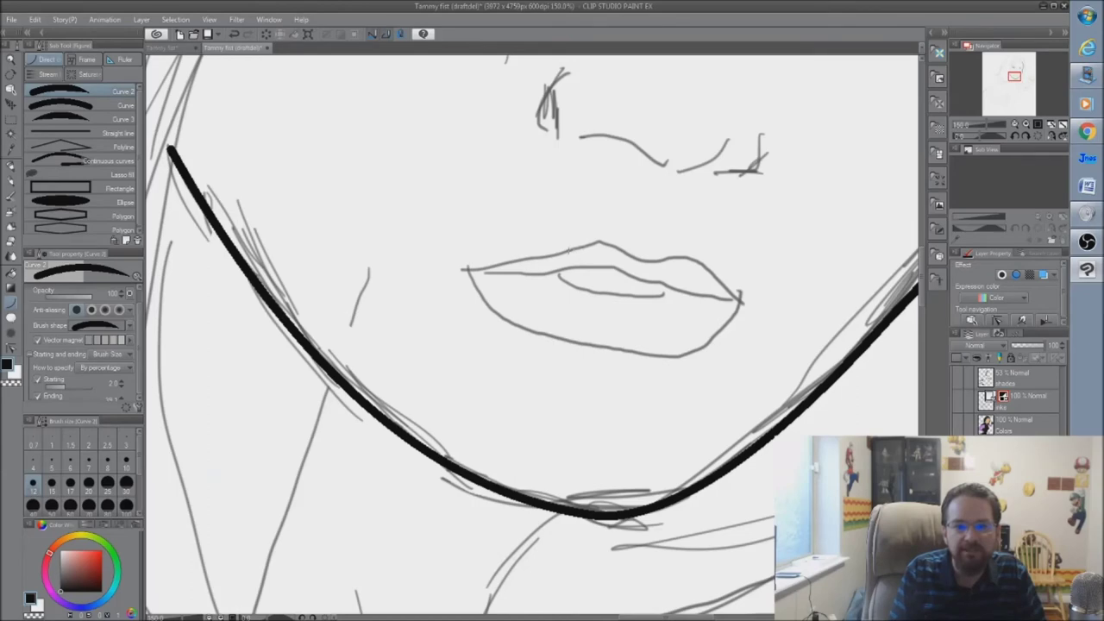
left_click_drag(573, 249, 466, 267)
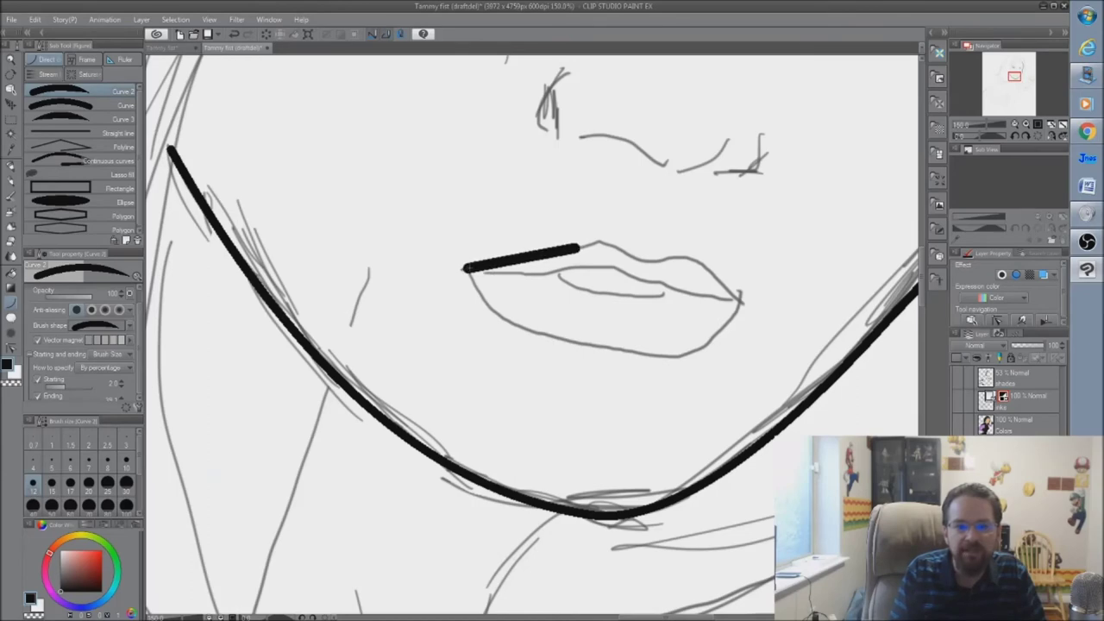
left_click(528, 268)
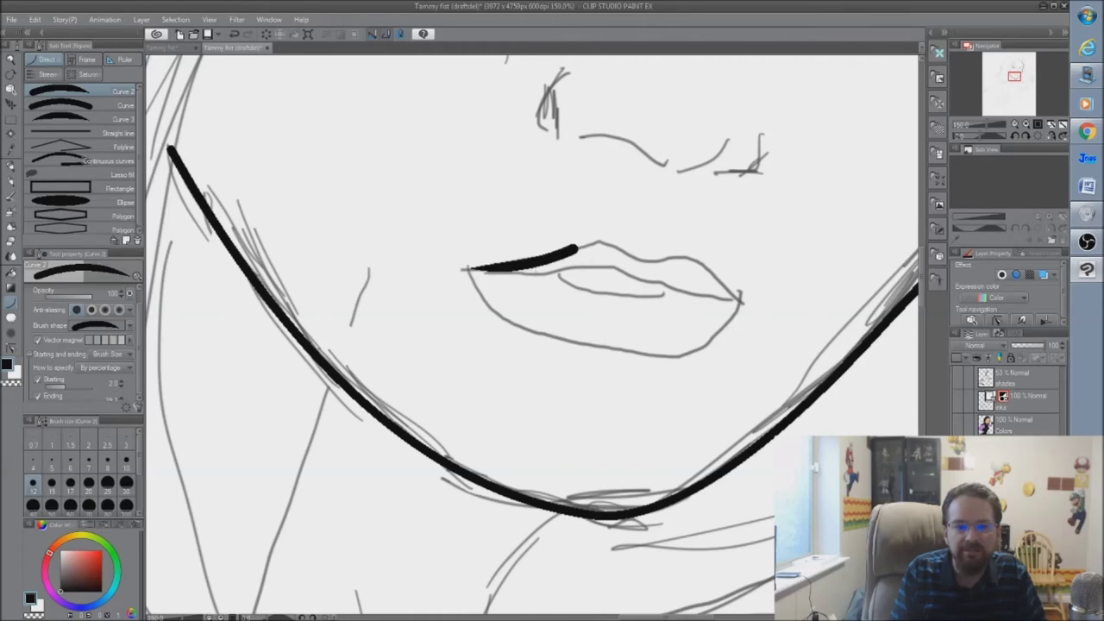
mouse_move(592, 348)
left_mouse_down()
mouse_move(500, 308)
mouse_move(472, 270)
left_mouse_up()
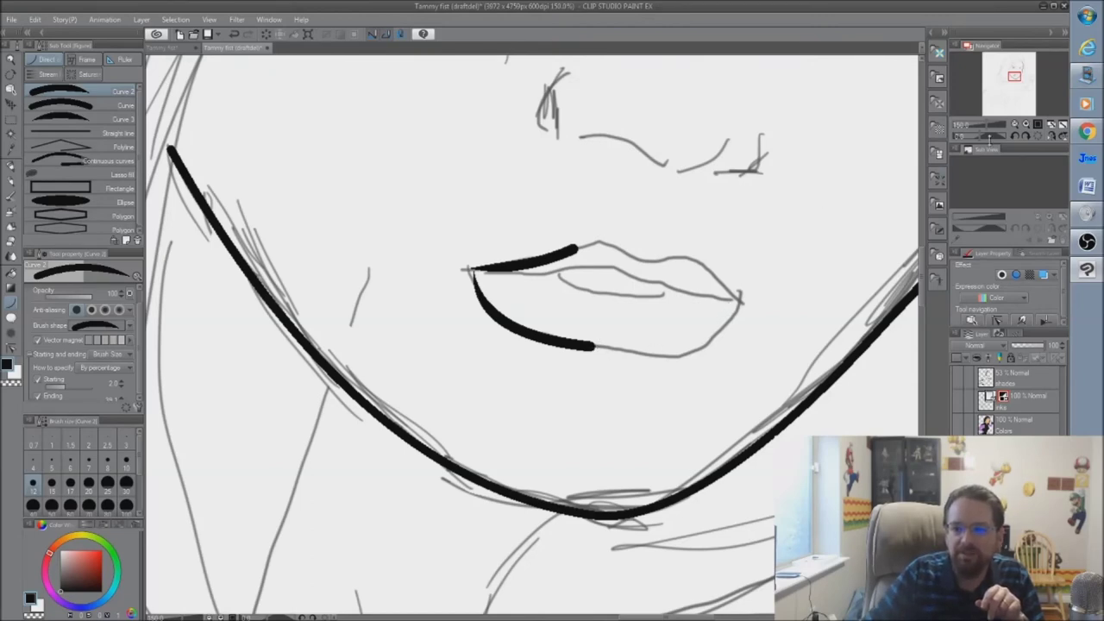
- Ink two long curved hair strands with Curve 3, sweeping from above the forehead down beside the face
left_click(1017, 124)
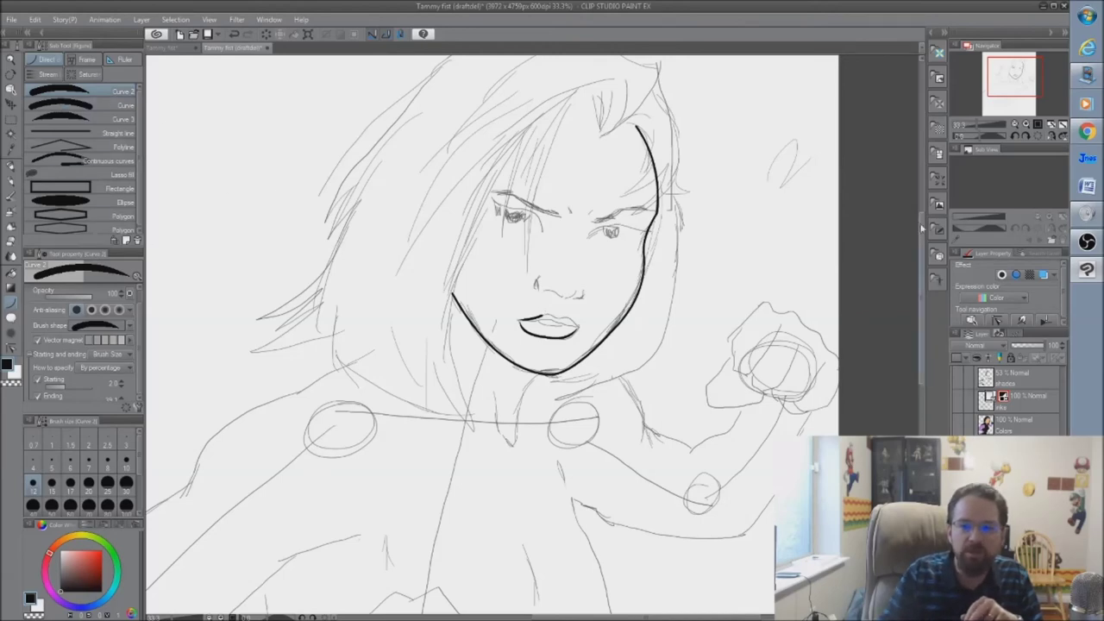
scroll(923, 232, "up", 3)
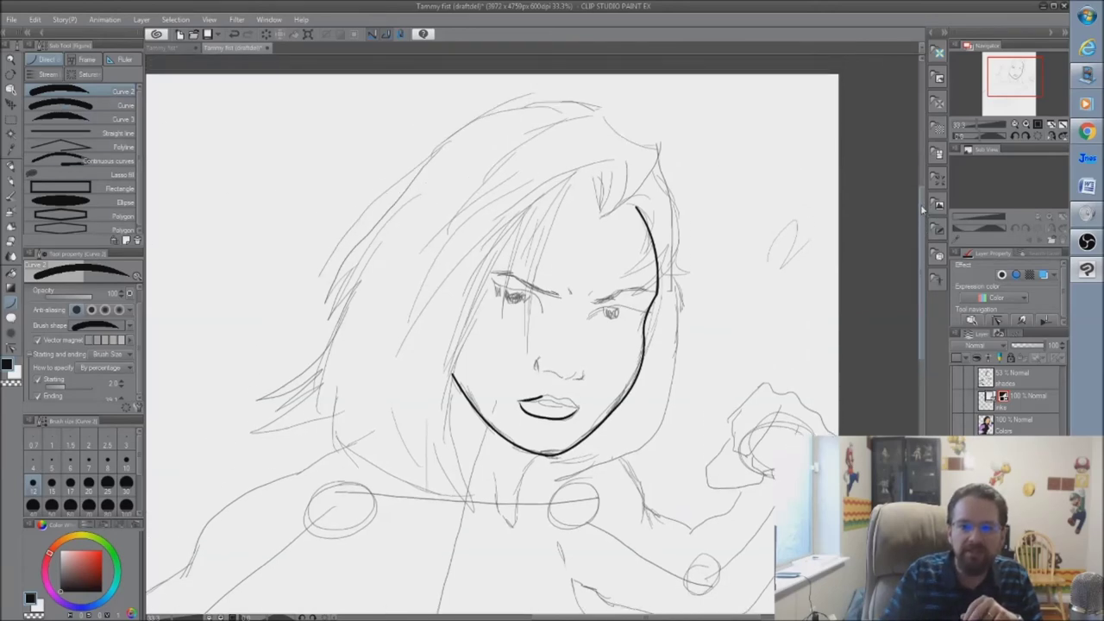
left_click(60, 118)
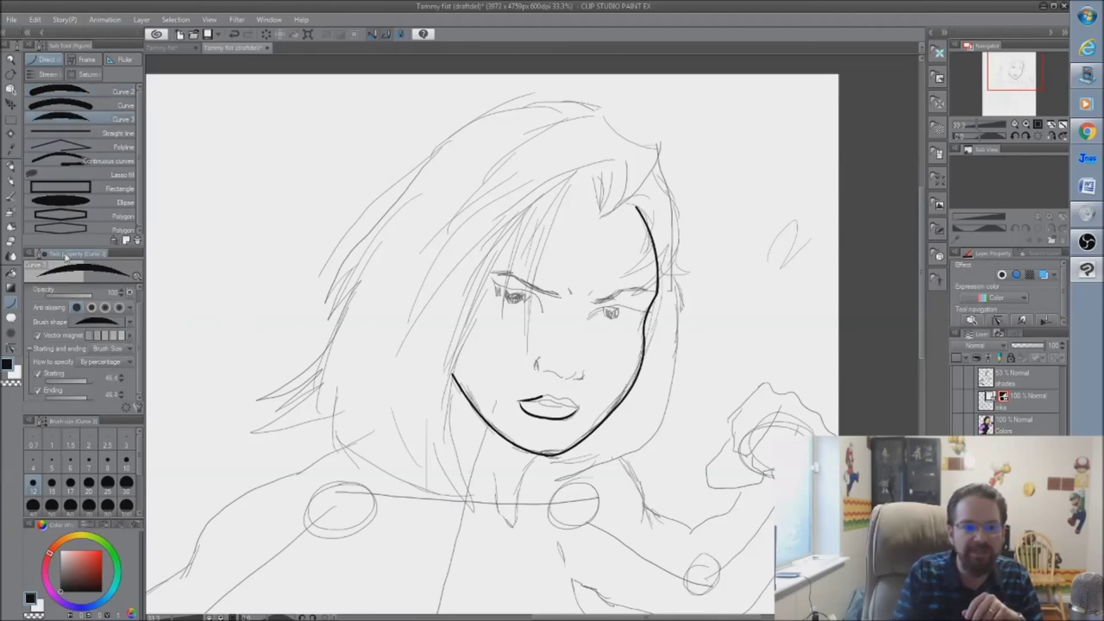
mouse_move(622, 160)
left_mouse_down()
mouse_move(603, 164)
mouse_move(395, 354)
left_mouse_up()
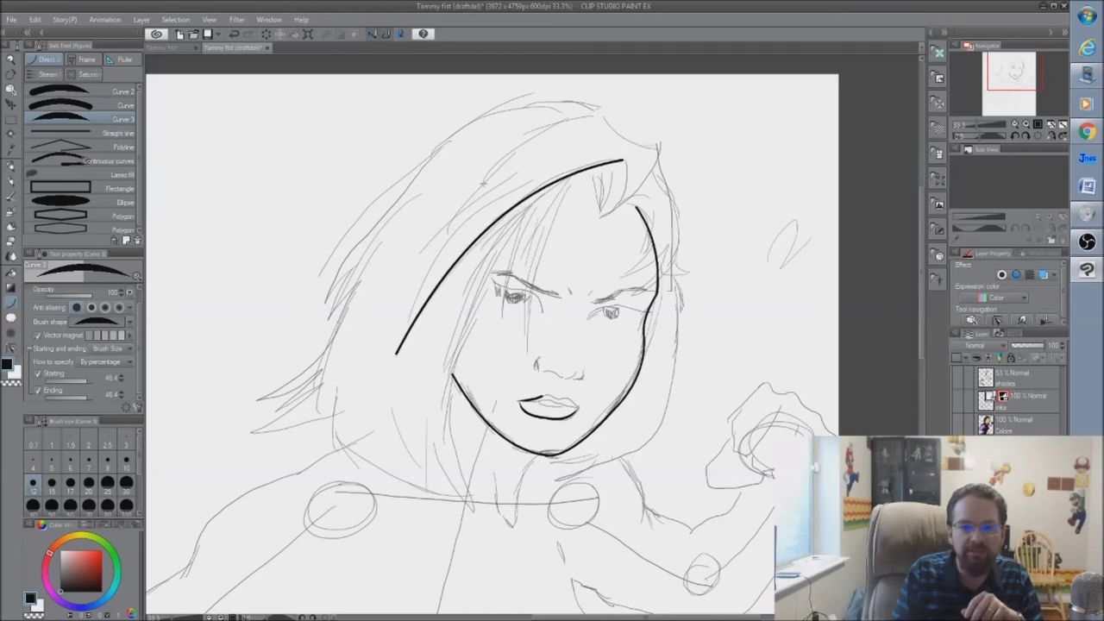
key("ctrl+z")
mouse_move(571, 150)
left_mouse_down()
mouse_move(466, 218)
mouse_move(395, 355)
left_mouse_up()
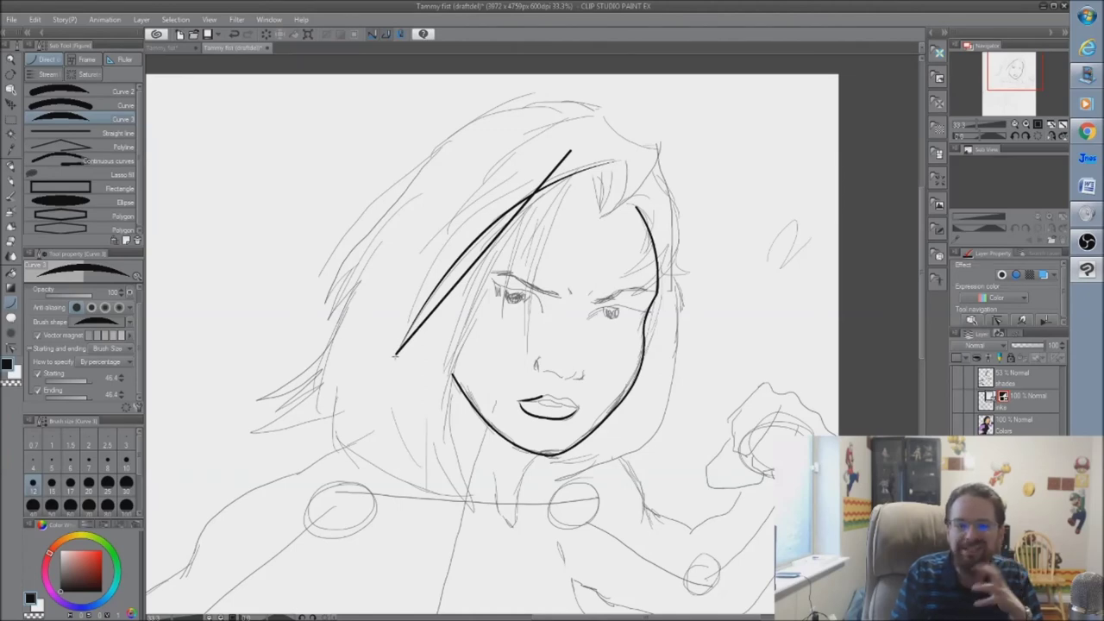
mouse_move(395, 353)
left_mouse_down()
mouse_move(414, 357)
mouse_move(417, 288)
mouse_move(384, 355)
mouse_move(410, 352)
mouse_move(398, 353)
left_mouse_up()
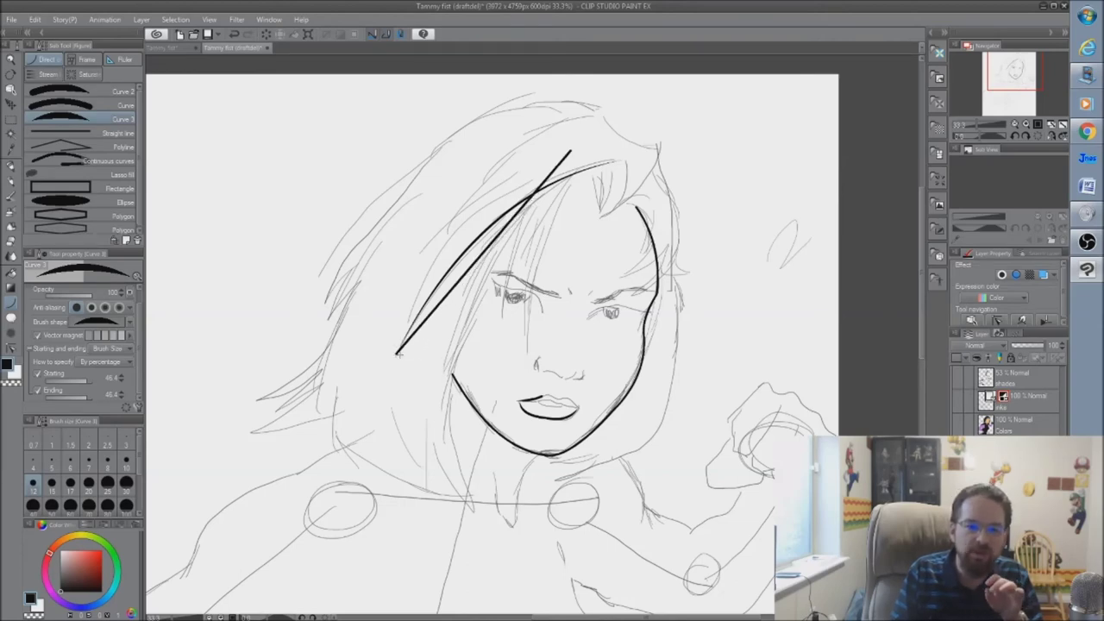
left_click_drag(398, 354, 396, 354)
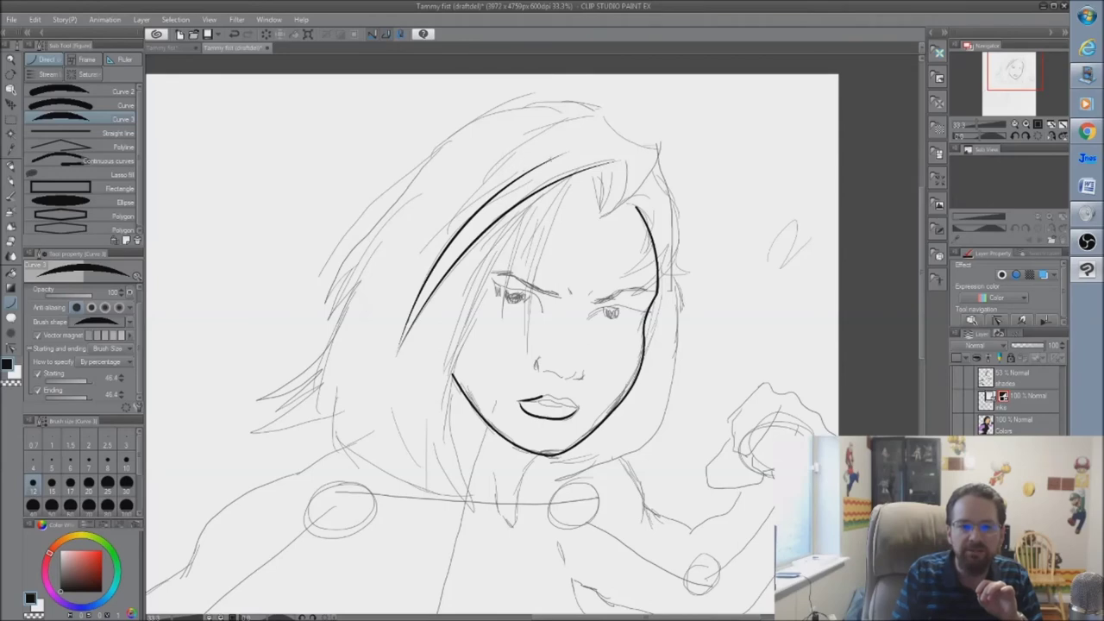
- Turn off Vector magnet for Curve 3 and ink two tapered curved hair strands just above the existing long strands
left_click_drag(560, 156, 418, 263)
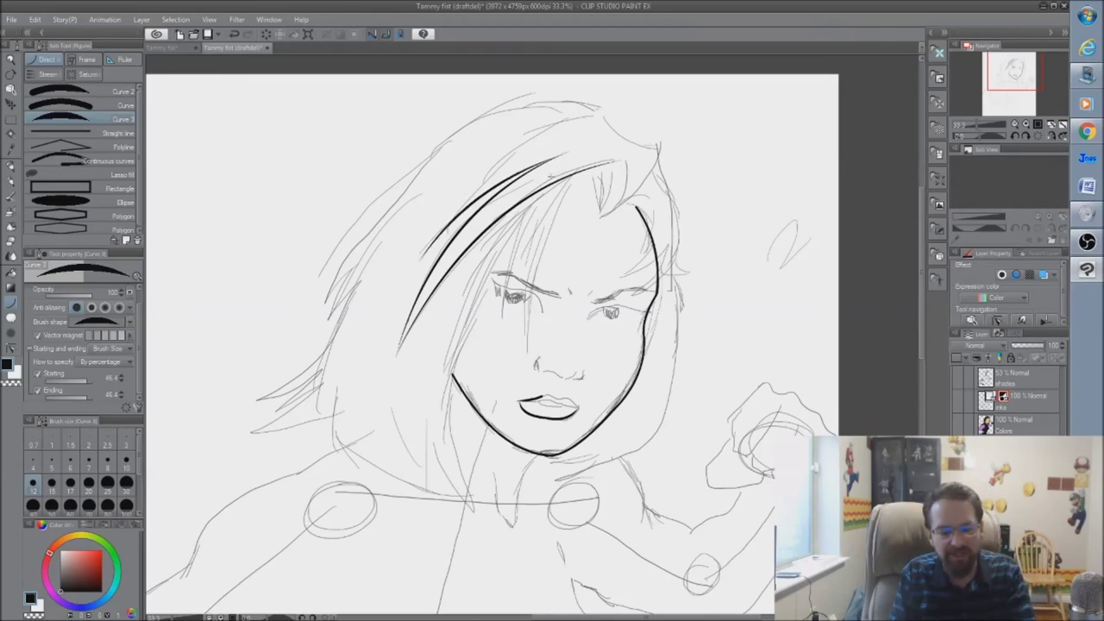
key("Escape")
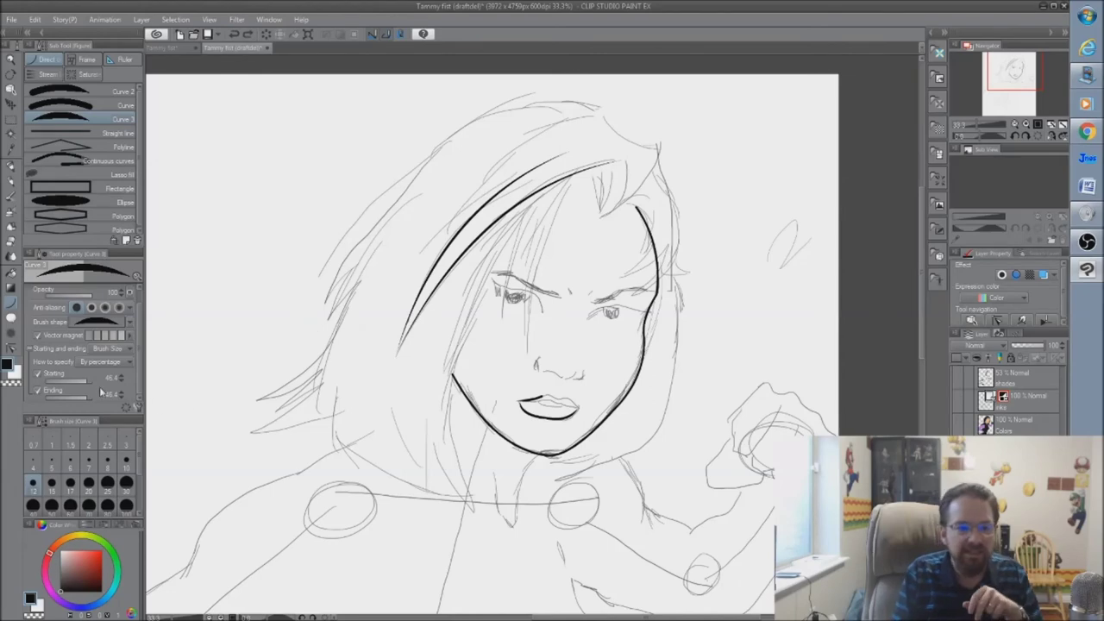
left_click(38, 335)
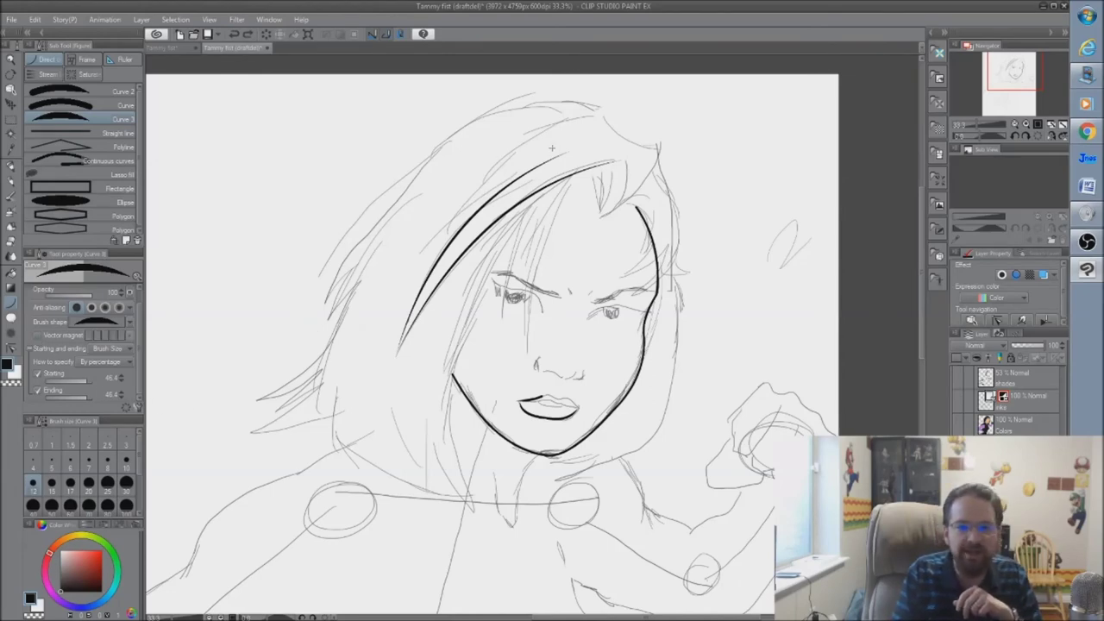
mouse_move(558, 162)
left_mouse_down()
mouse_move(380, 269)
mouse_move(418, 259)
left_mouse_up()
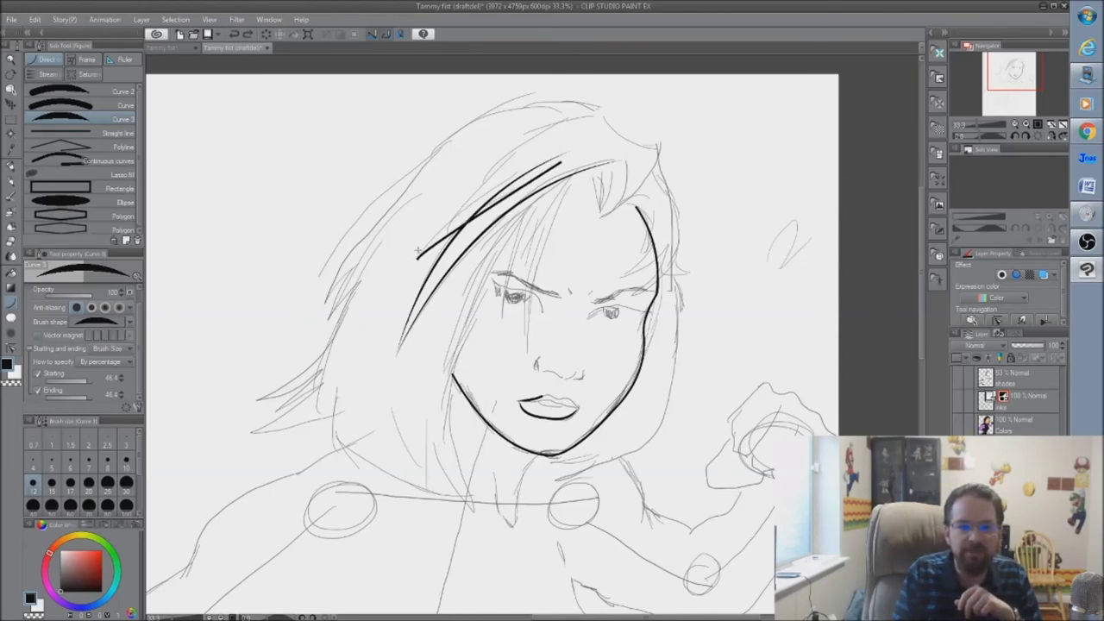
left_click(469, 183)
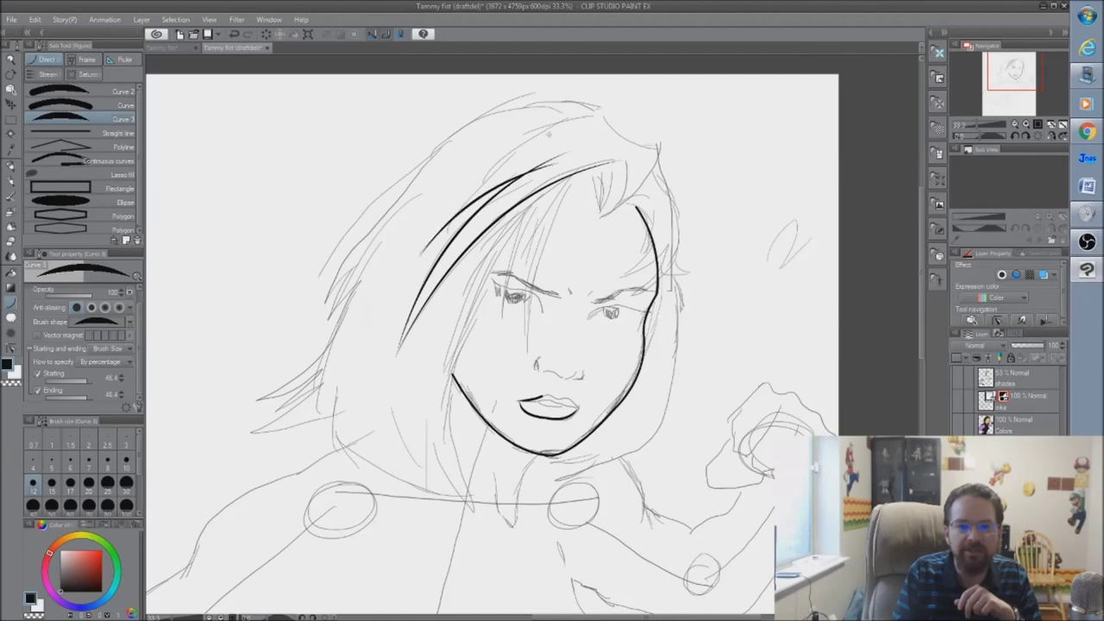
left_click_drag(538, 145, 419, 254)
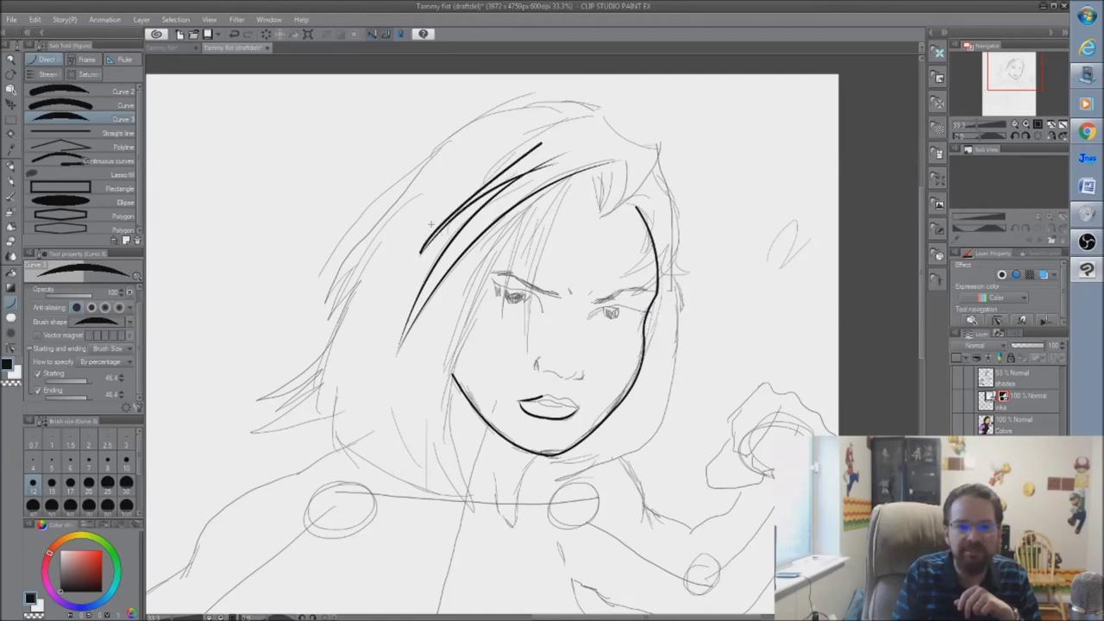
left_click(474, 178)
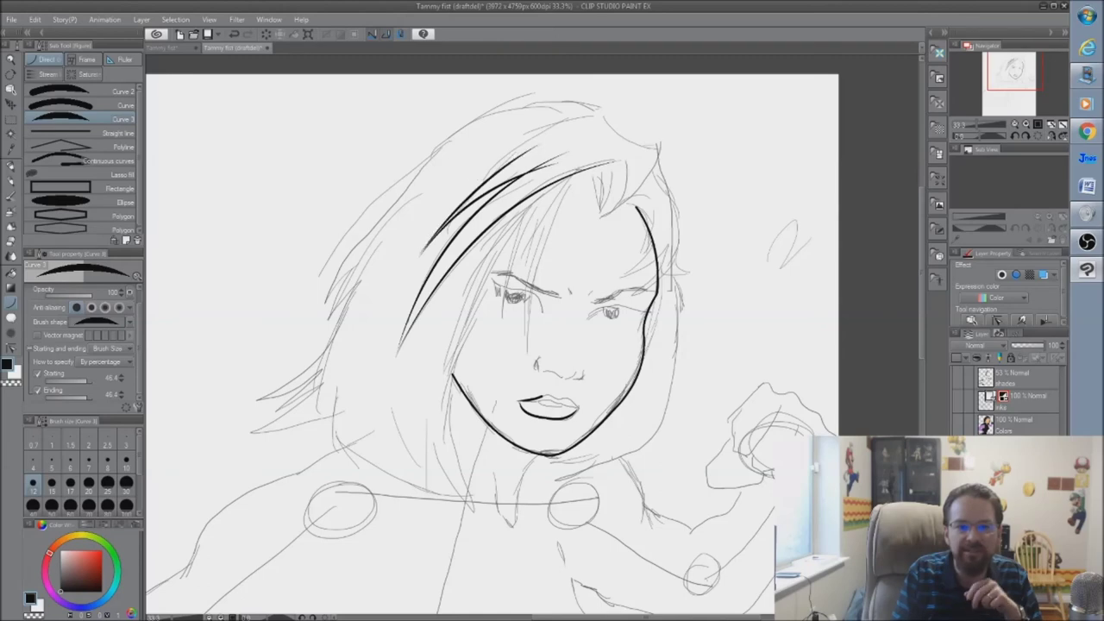
- Ink the crown strand, the curve from the crown peak to the fringe tip, and the fringe edge down to the forehead
left_click_drag(594, 117, 479, 193)
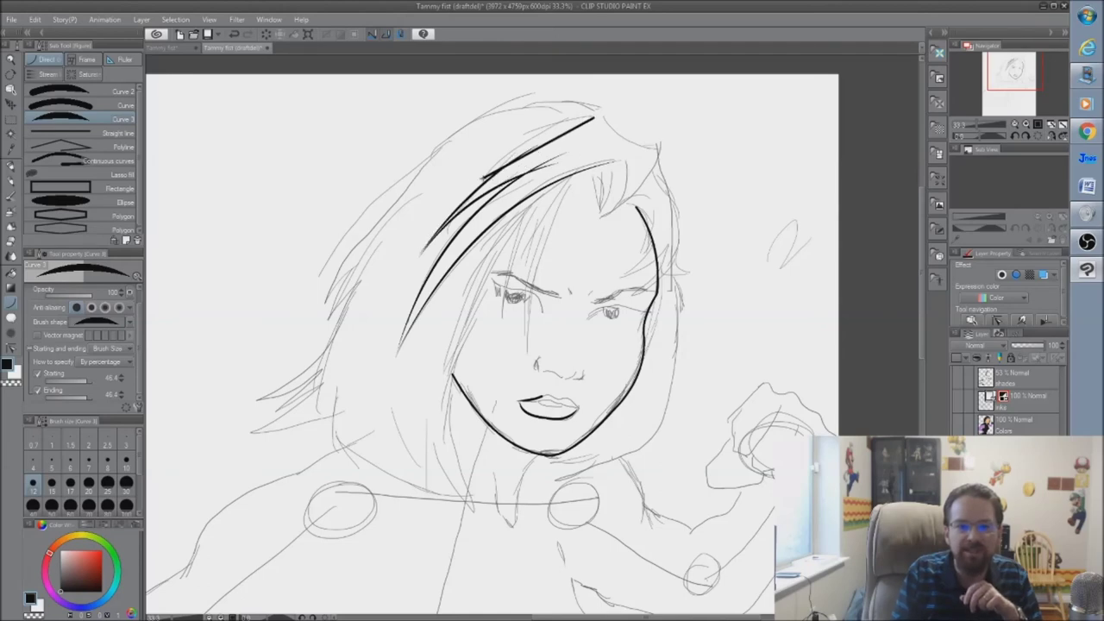
left_click(516, 130)
left_click_drag(593, 111, 657, 147)
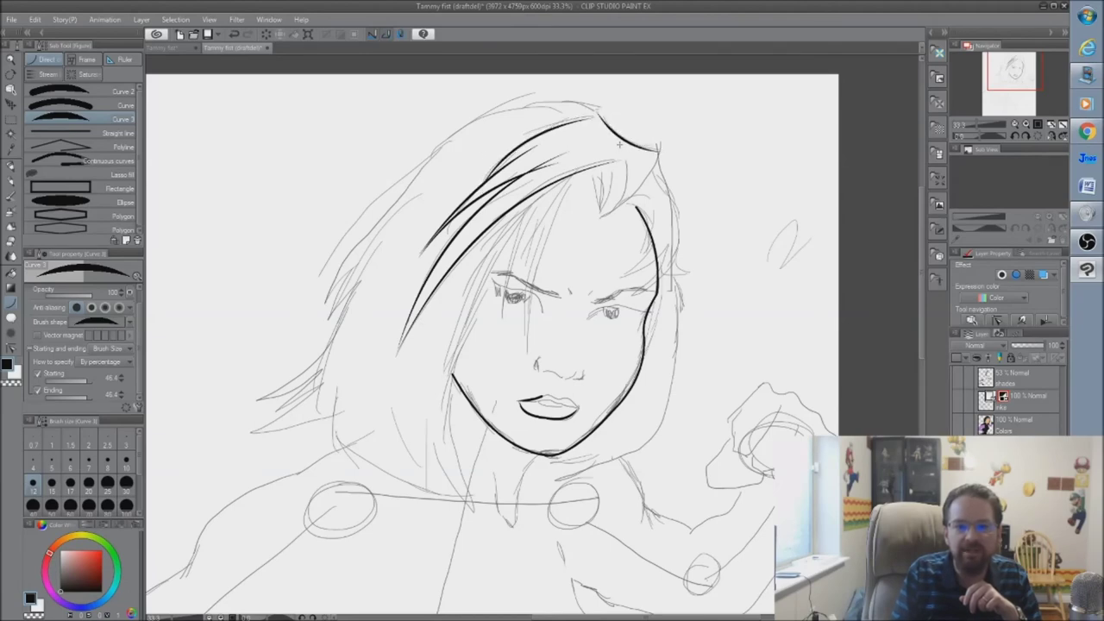
left_click(669, 160)
left_click_drag(604, 221, 659, 148)
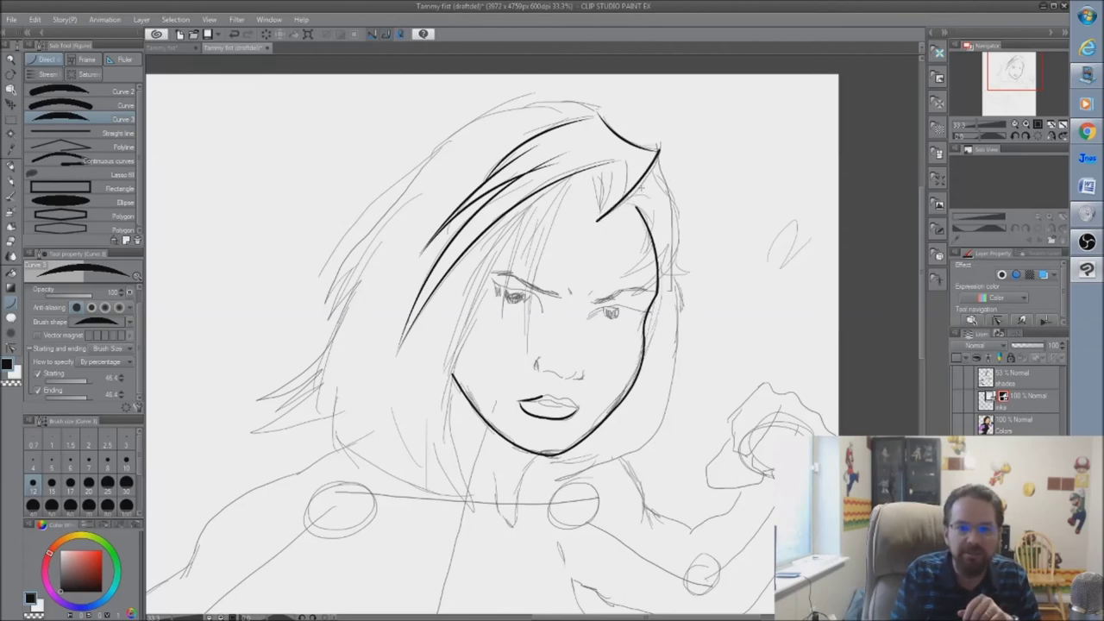
- Ink a row of short tapered curves inside the hair tuft above the forehead with Curve 3
left_click_drag(604, 216, 627, 162)
left_click(616, 195)
left_click_drag(597, 213, 614, 176)
left_click(609, 196)
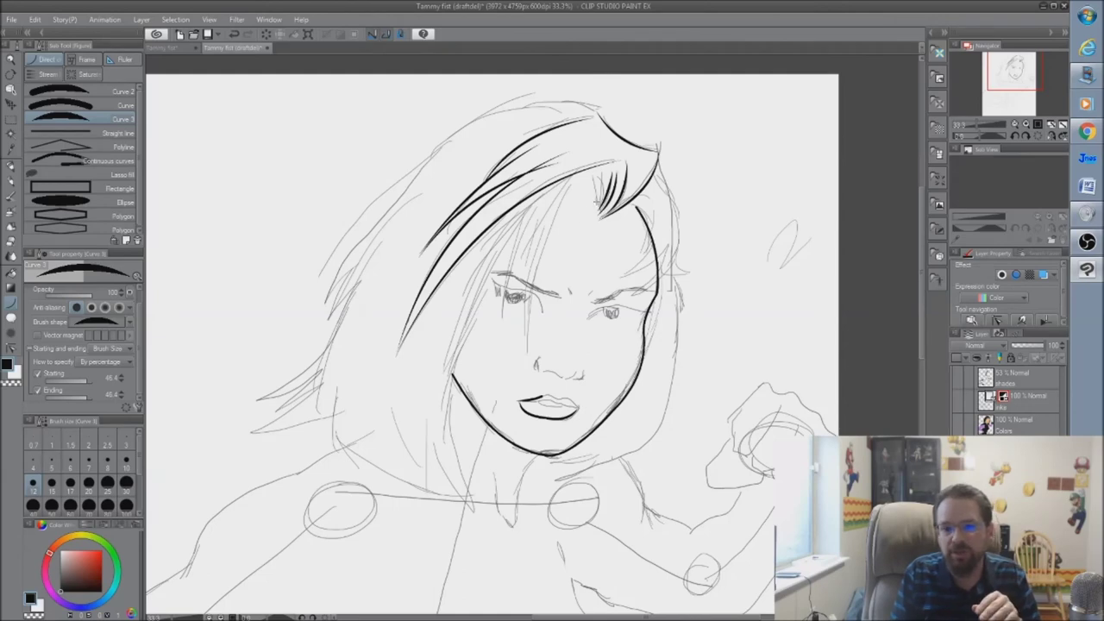
left_click_drag(597, 205, 599, 170)
left_click(598, 185)
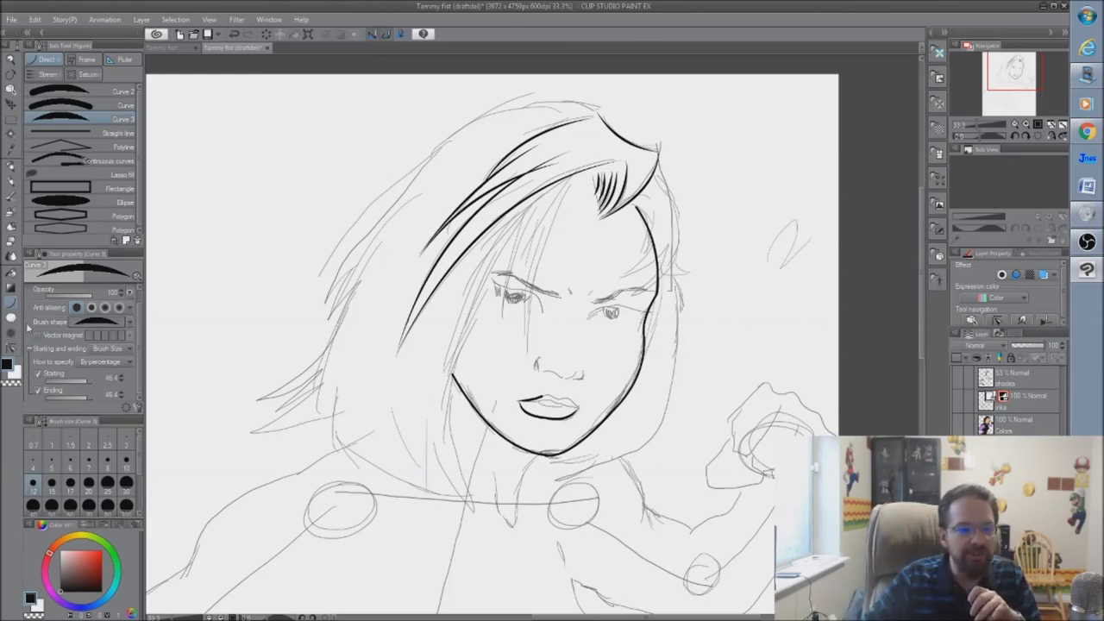
- Switch to the For effect lines pen, try freehand zigzag strokes in the hair at brush size 25, and undo them
left_click(10, 163)
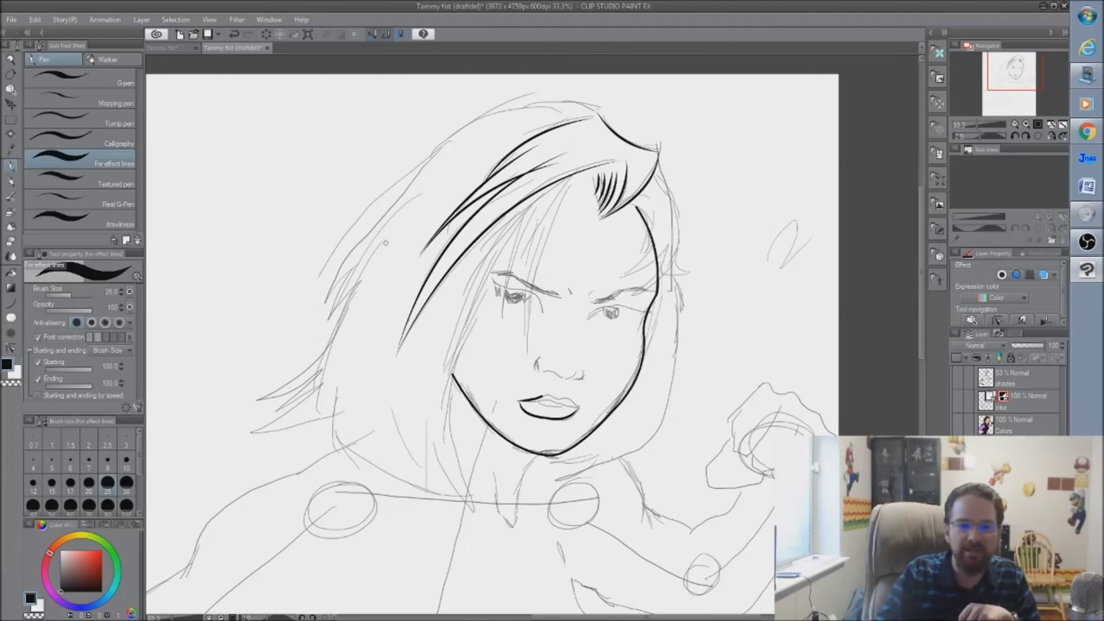
mouse_move(382, 250)
left_mouse_down()
mouse_move(423, 193)
mouse_move(403, 258)
left_mouse_up()
left_click_drag(448, 183, 410, 280)
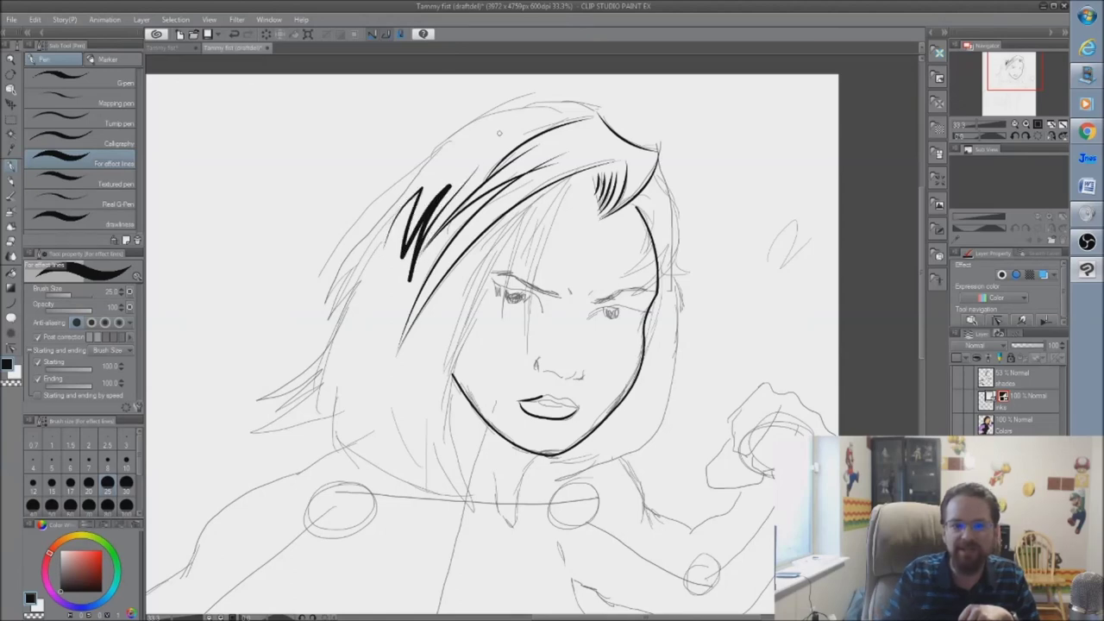
mouse_move(374, 295)
left_mouse_down()
mouse_move(363, 345)
mouse_move(365, 369)
mouse_move(380, 370)
left_mouse_up()
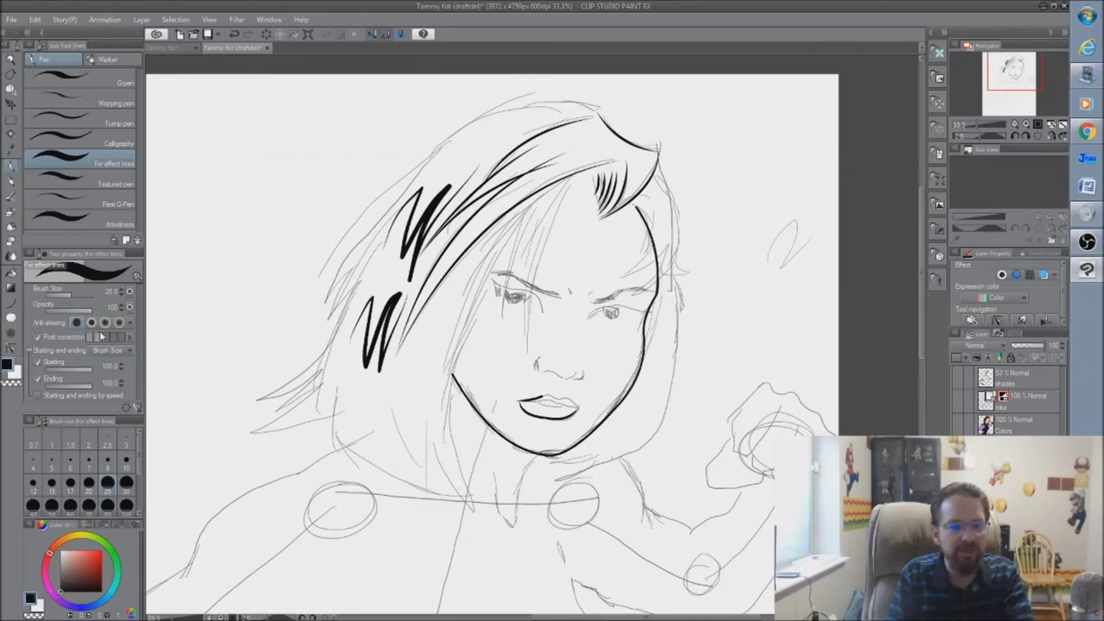
key("ctrl+z")
key("ctrl+z")
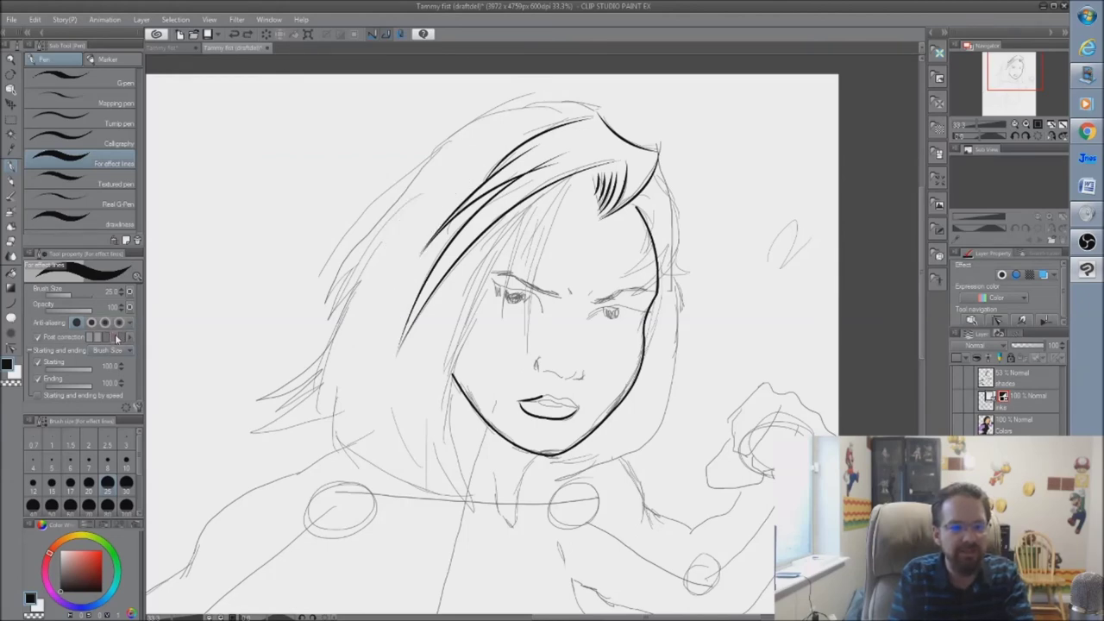
- Try the two hair zigzags again with a different Post correction level and undo them
mouse_move(393, 218)
left_mouse_down()
mouse_move(430, 180)
mouse_move(429, 204)
mouse_move(467, 181)
left_mouse_up()
mouse_move(355, 320)
left_mouse_down()
mouse_move(380, 274)
mouse_move(366, 330)
mouse_move(401, 273)
mouse_move(391, 299)
mouse_move(418, 269)
left_mouse_up()
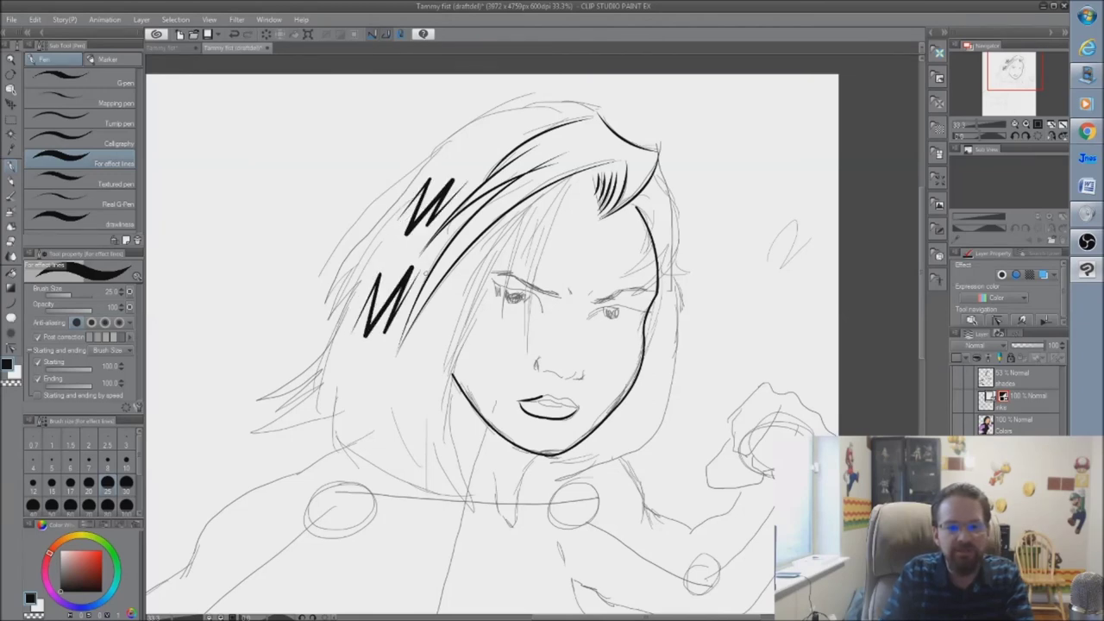
key("ctrl+z")
key("ctrl+z")
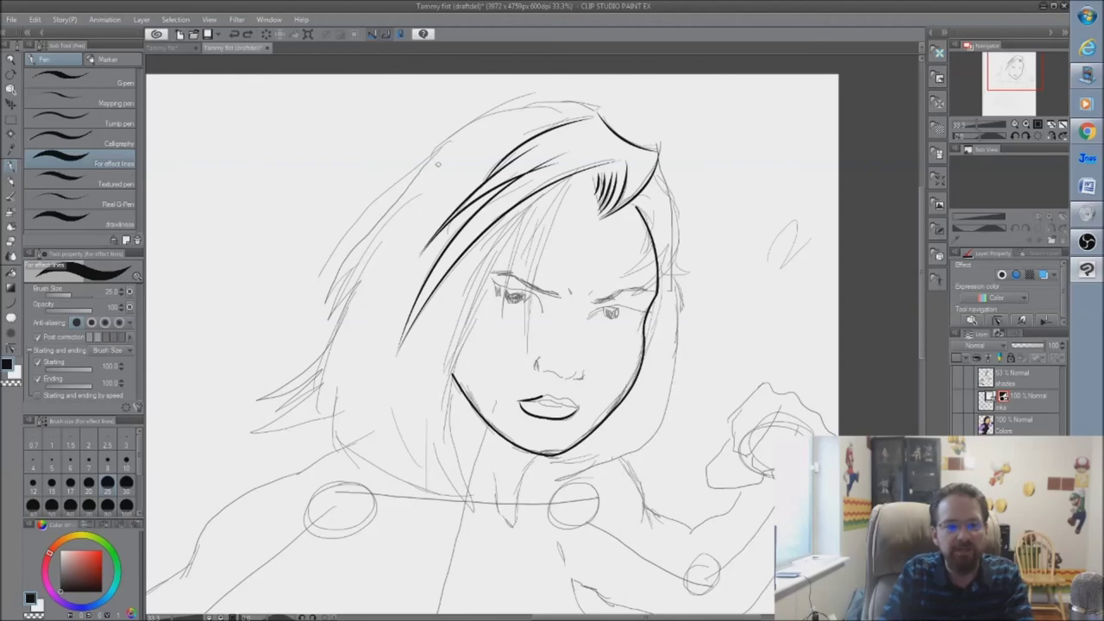
- Draw two thick zigzag highlight marks on the side hair and a thinner one near the crown at brush size 7
mouse_move(427, 184)
left_mouse_down()
mouse_move(462, 145)
mouse_move(476, 156)
mouse_move(502, 140)
left_mouse_up()
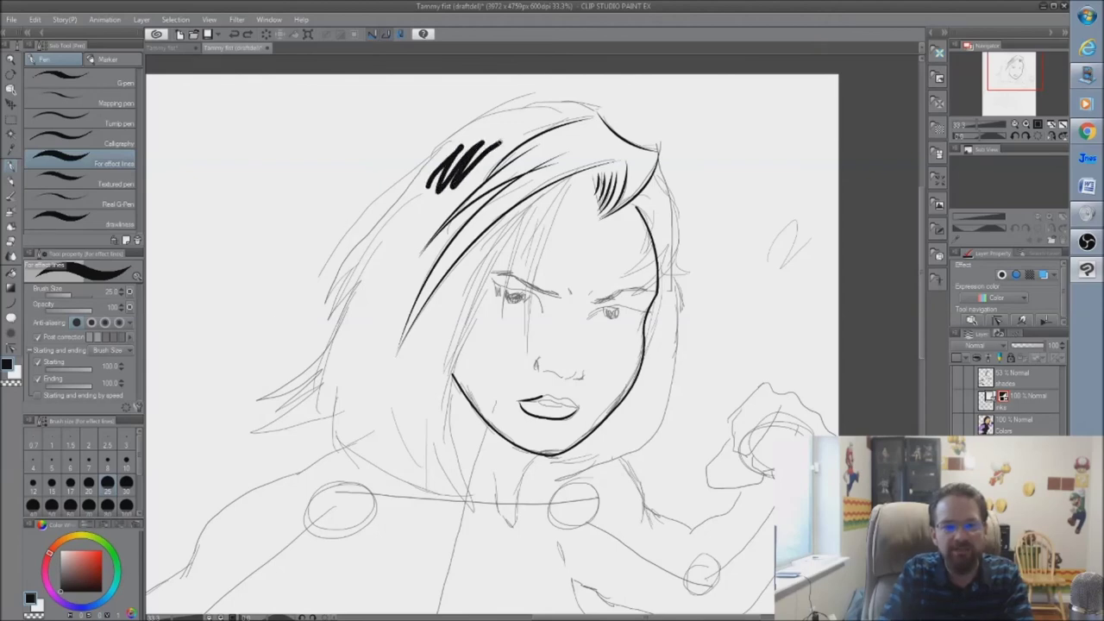
mouse_move(379, 275)
left_mouse_down()
mouse_move(390, 286)
mouse_move(421, 255)
mouse_move(398, 312)
left_mouse_up()
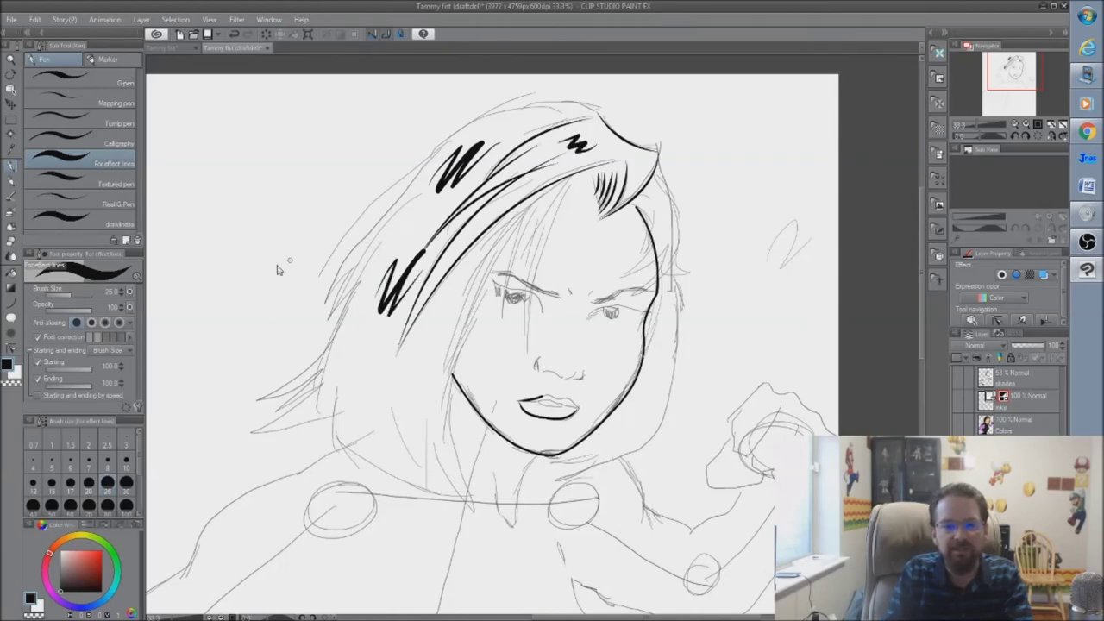
left_click(90, 466)
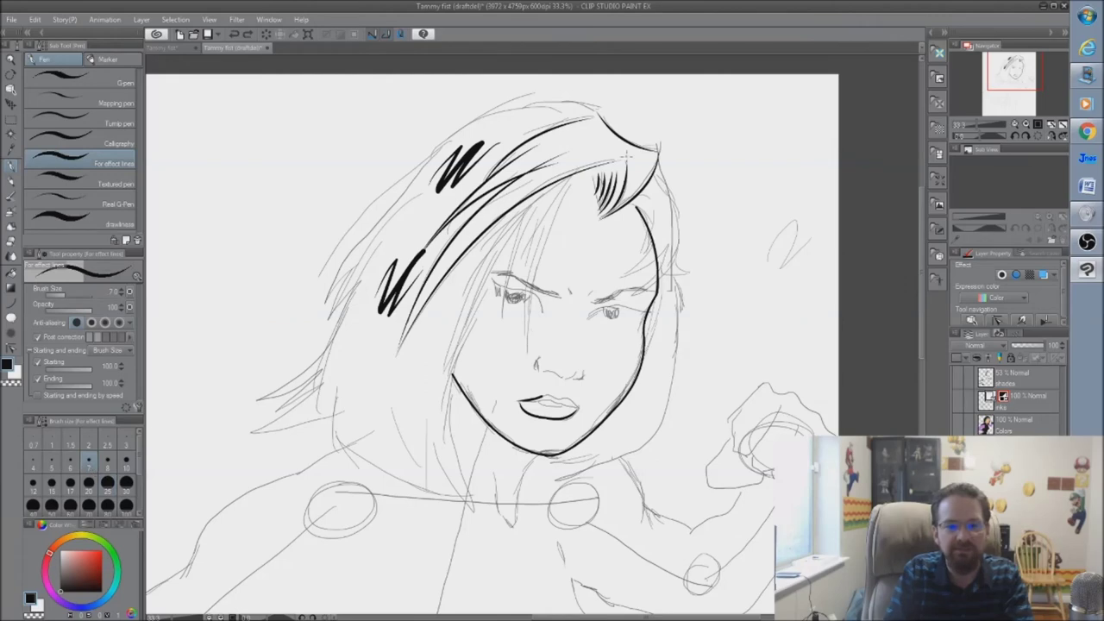
left_click_drag(566, 131, 614, 151)
key("ctrl+z")
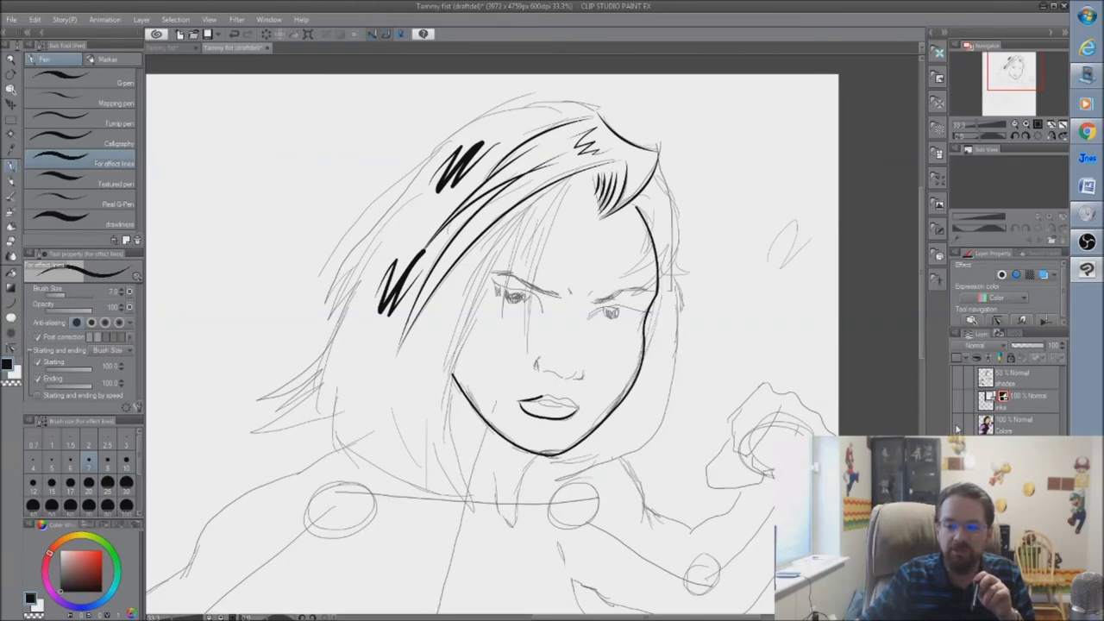
- Show the shades, inks and Colors layers to display the finished colored illustration
left_click_drag(957, 427, 956, 381)
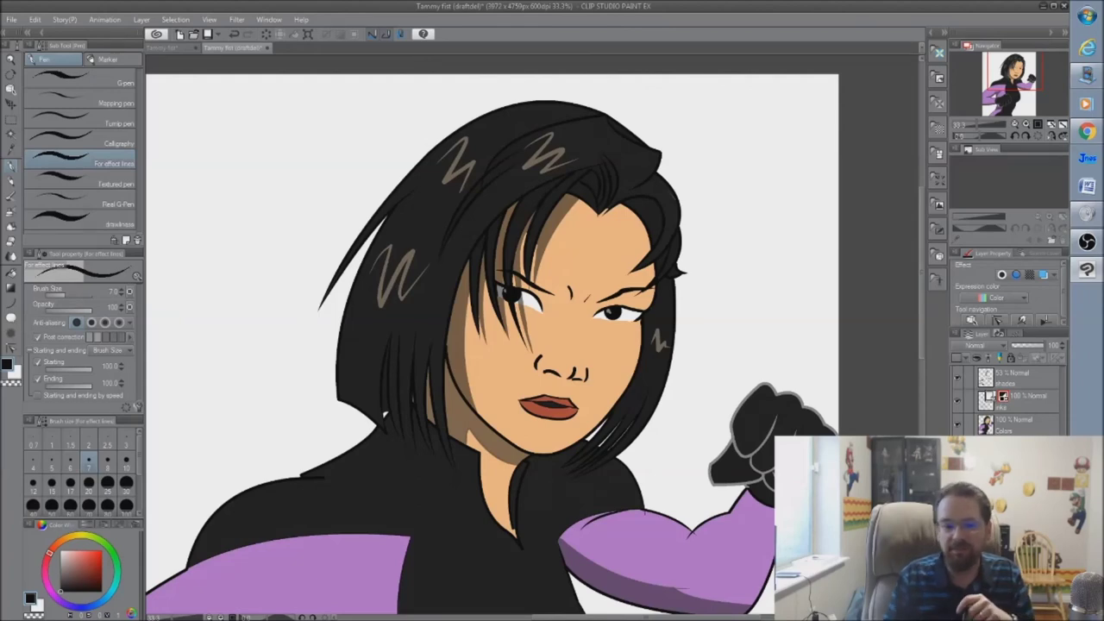
left_click(1015, 128)
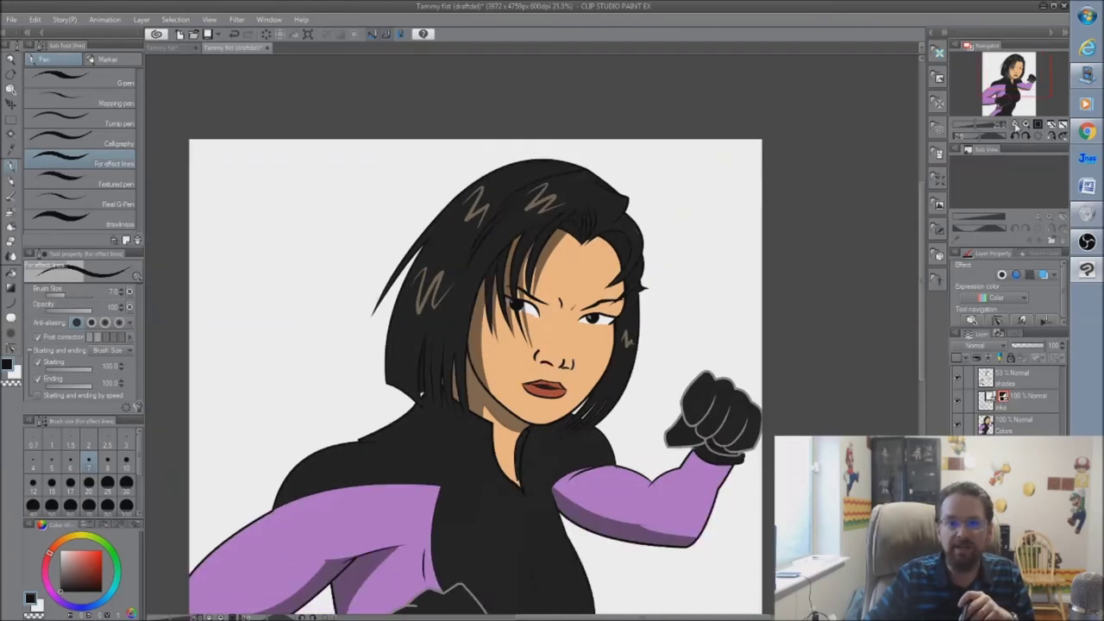
left_click(1016, 127)
left_click(1016, 128)
left_click(1025, 126)
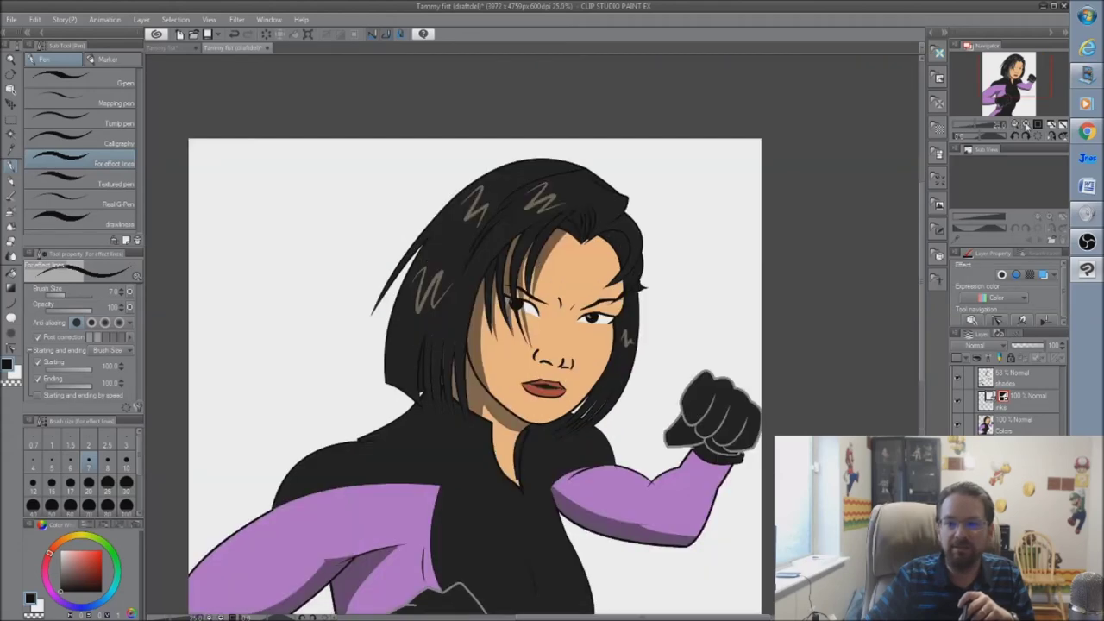
left_click_drag(987, 91, 992, 100)
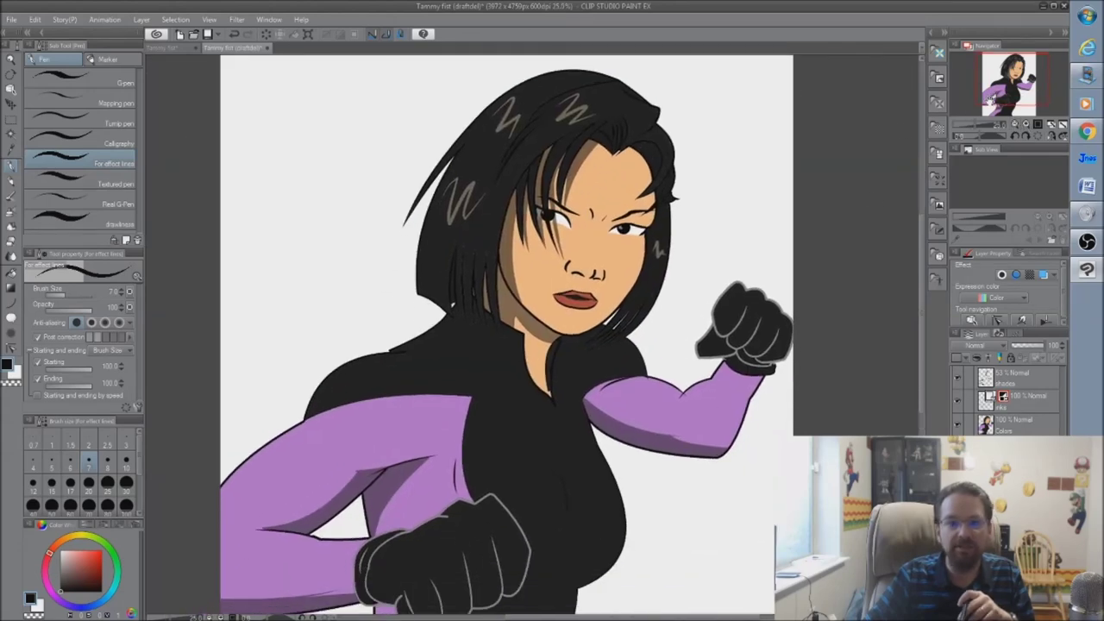